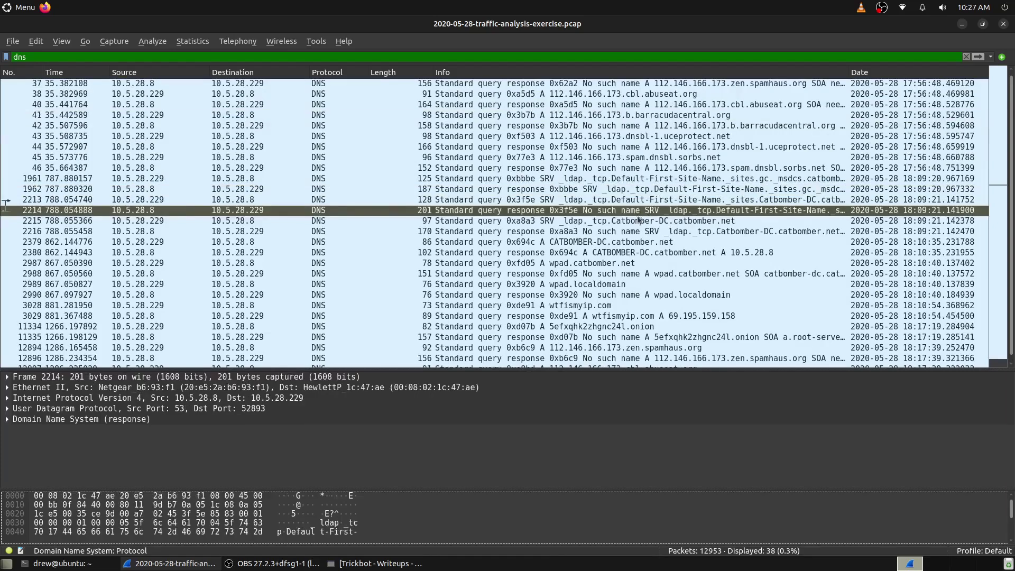
# - Examine the DNS queries and responses, from the catbomber.net lookups down to the 5efxqhk2zhgnc24l.onion query
pyautogui.scroll(-1, 650, 217)
pyautogui.click(661, 211)
pyautogui.scroll(-1, 663, 224)
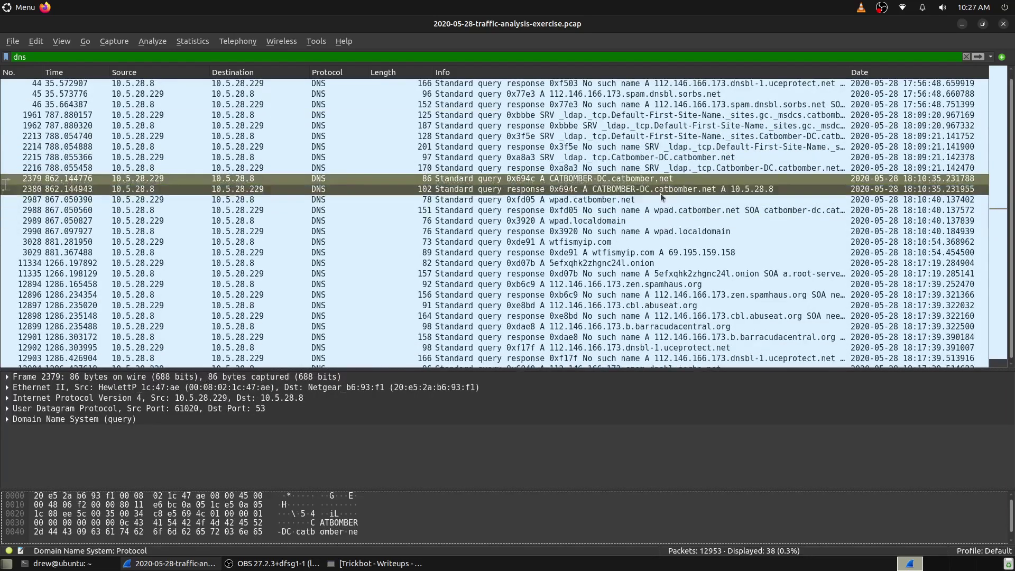
pyautogui.click(664, 192)
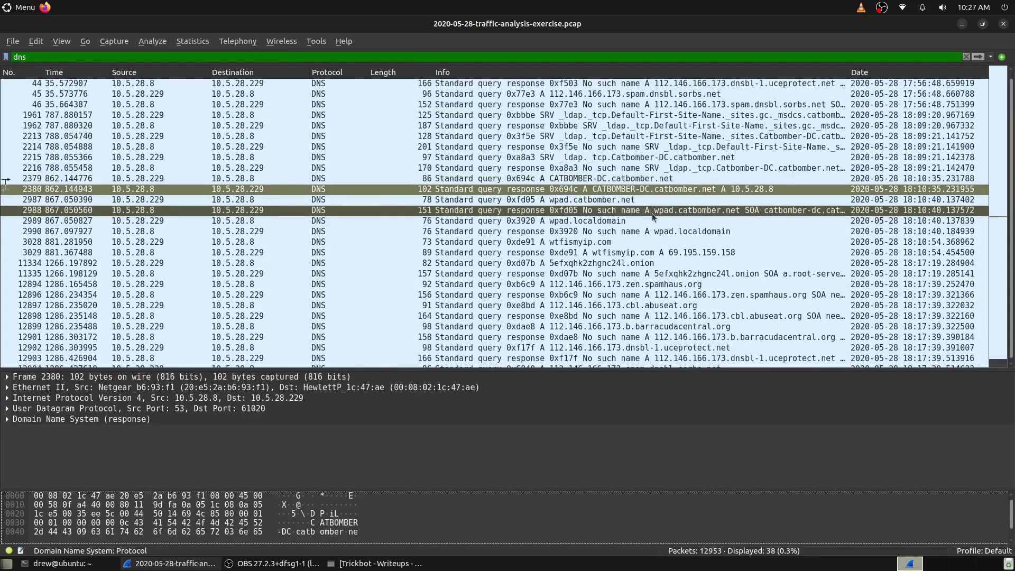
pyautogui.scroll(-1, 652, 215)
pyautogui.click(613, 241)
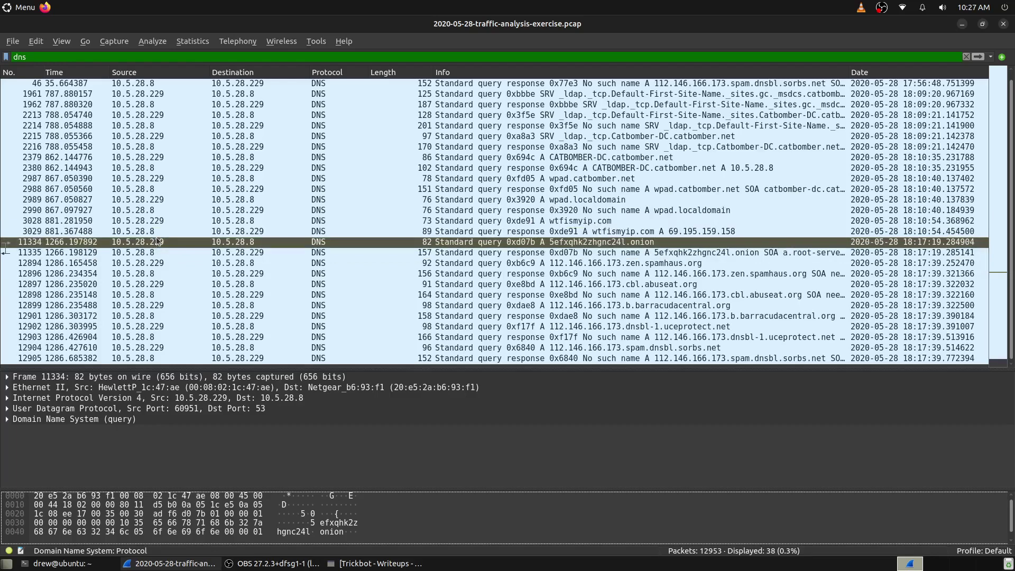
# - Filter the capture with ip.addr == 10.5.28.229 and select the first packet, the SYN to 5.1.81.68
pyautogui.write('ip')
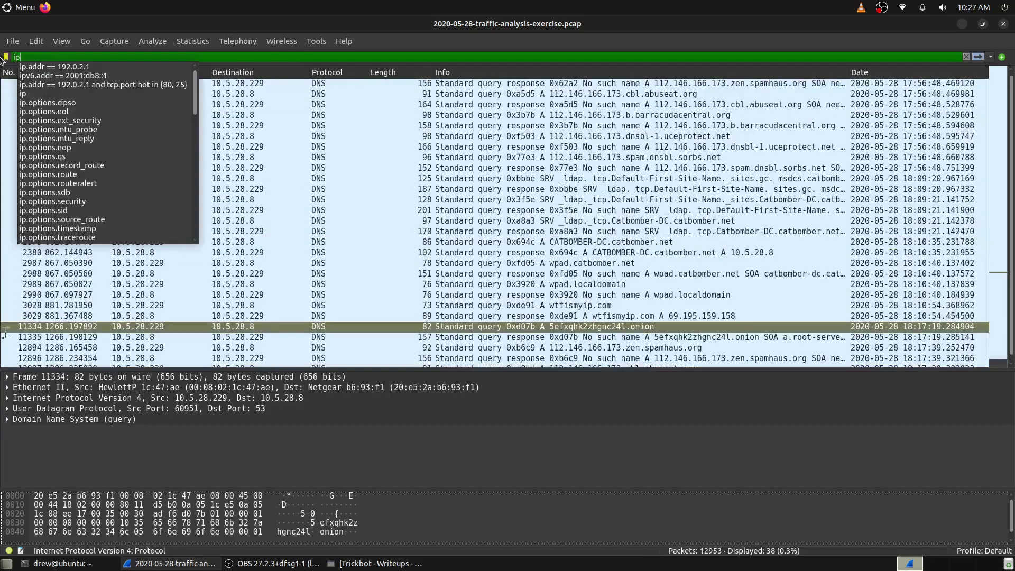
pyautogui.write('.addr == 1')
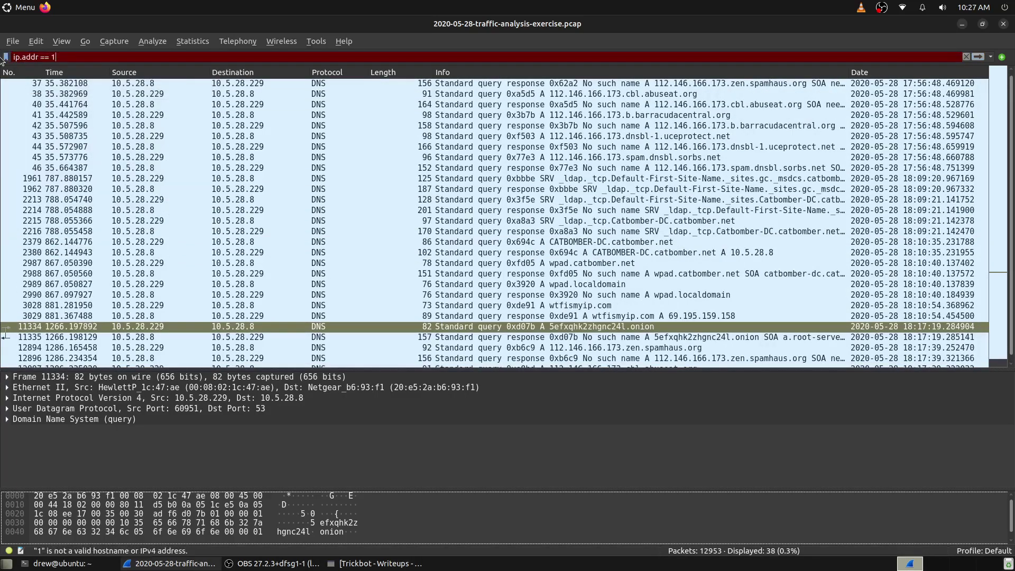
pyautogui.write('0.5.28.229')
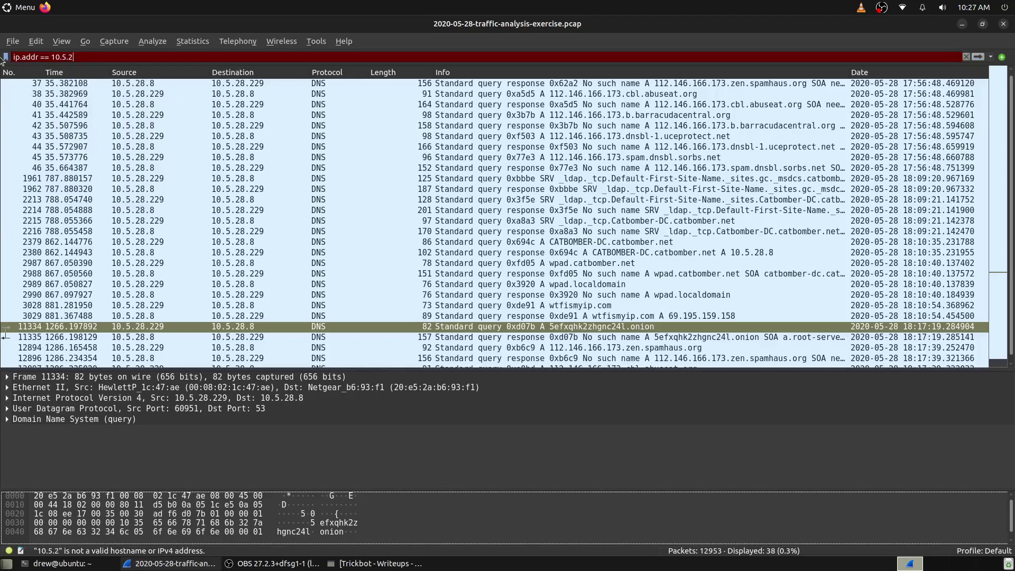
pyautogui.press('Return')
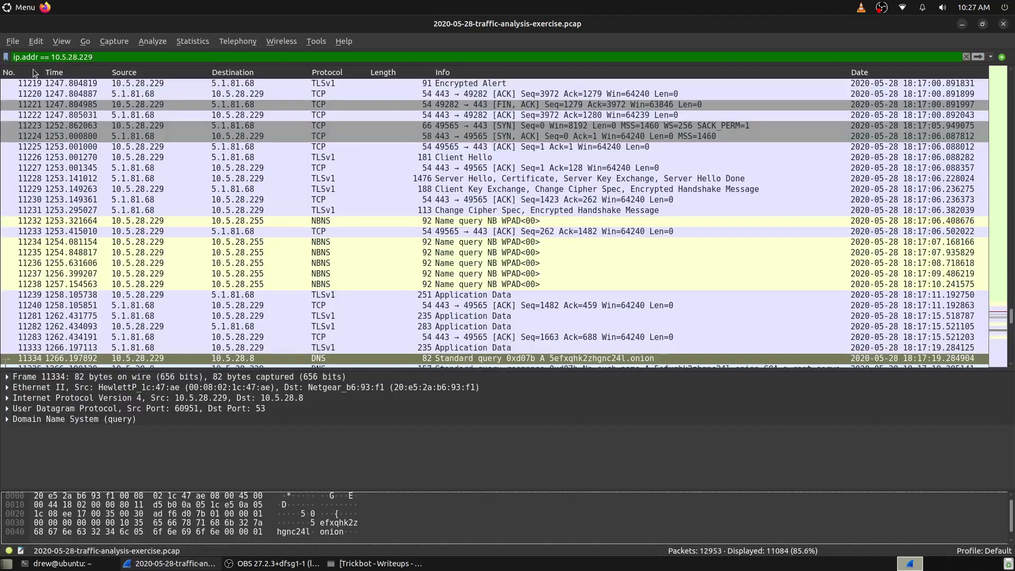
pyautogui.scroll(7, 891, 324)
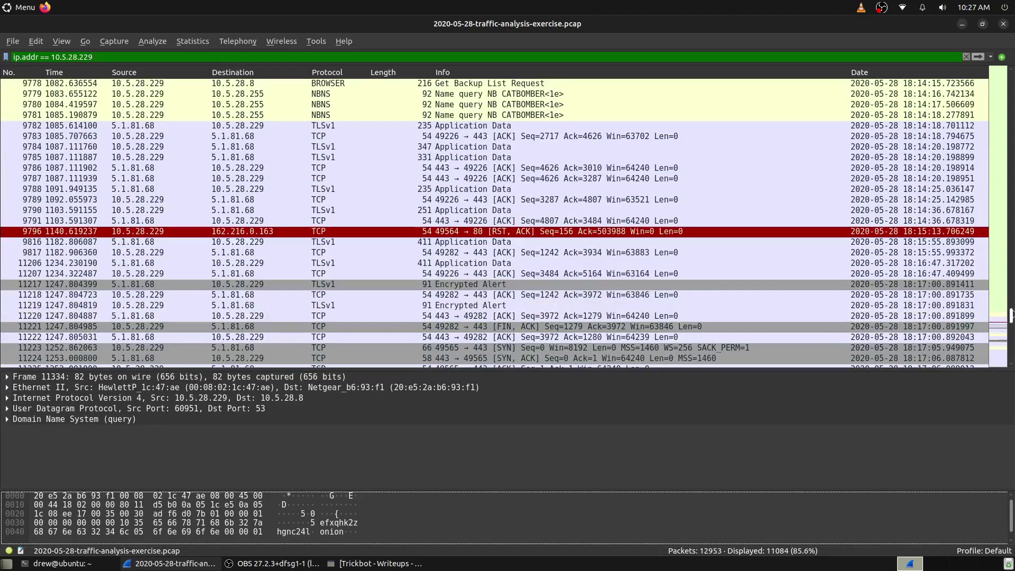
pyautogui.scroll(20, 920, 227)
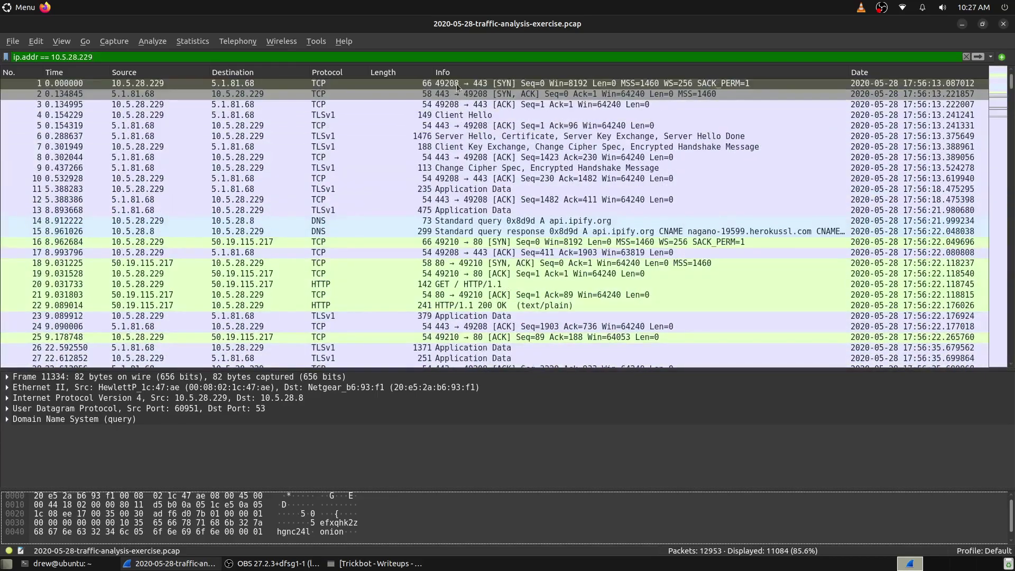
pyautogui.click(453, 86)
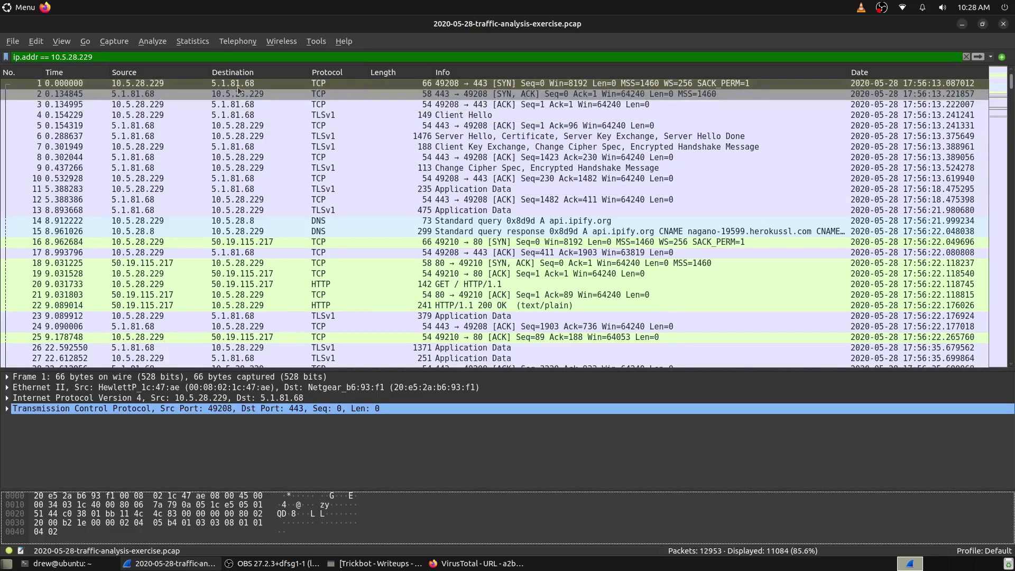
# - Switch to the VirusTotal report for 5.1.81.68 in Firefox, review its detection, details and community information, and close the browser
pyautogui.hotkey('alt', 'Tab')
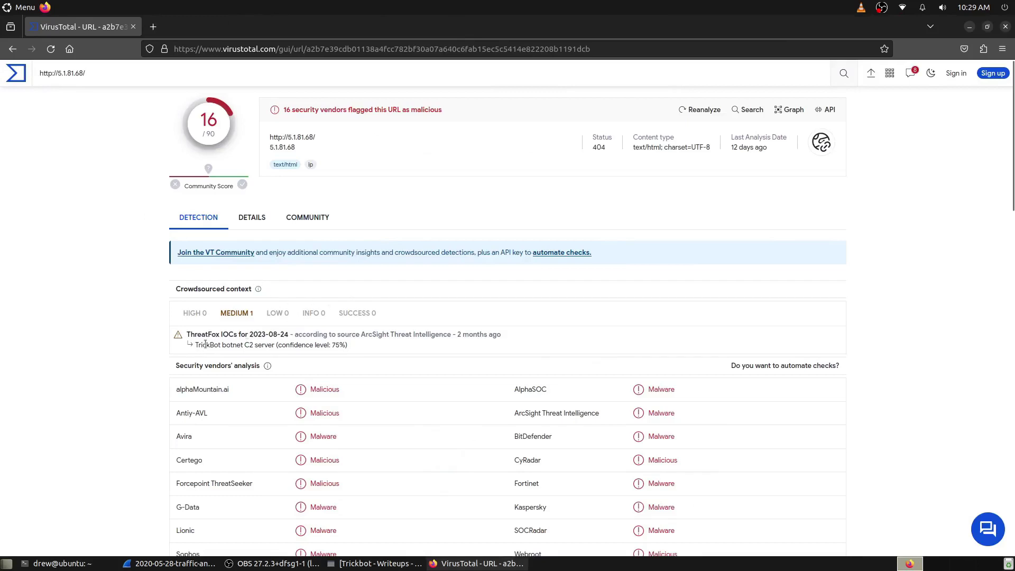
pyautogui.scroll(-3, 220, 338)
pyautogui.scroll(3, 214, 335)
pyautogui.click(249, 217)
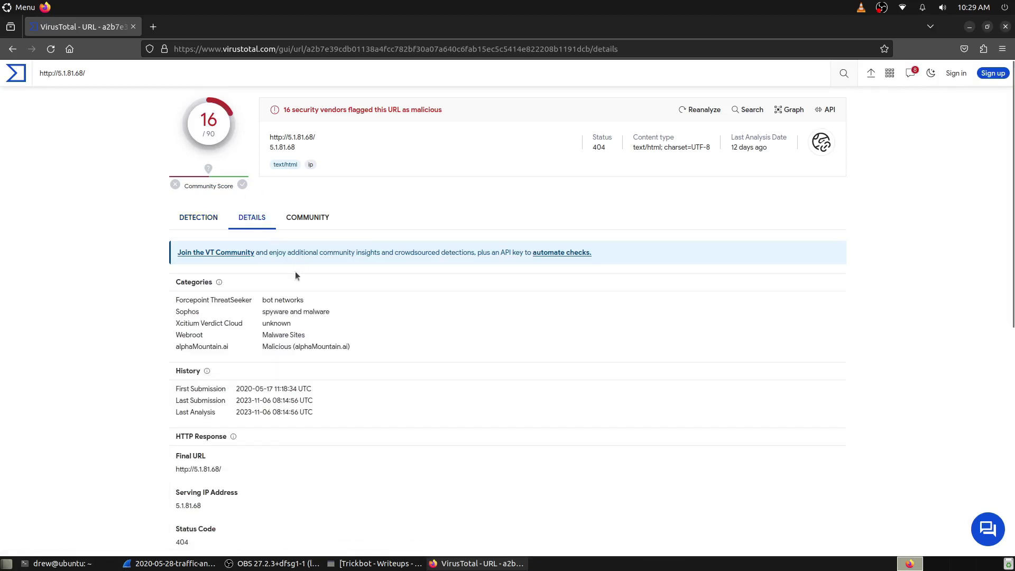
pyautogui.click(303, 214)
pyautogui.click(264, 217)
pyautogui.click(1006, 26)
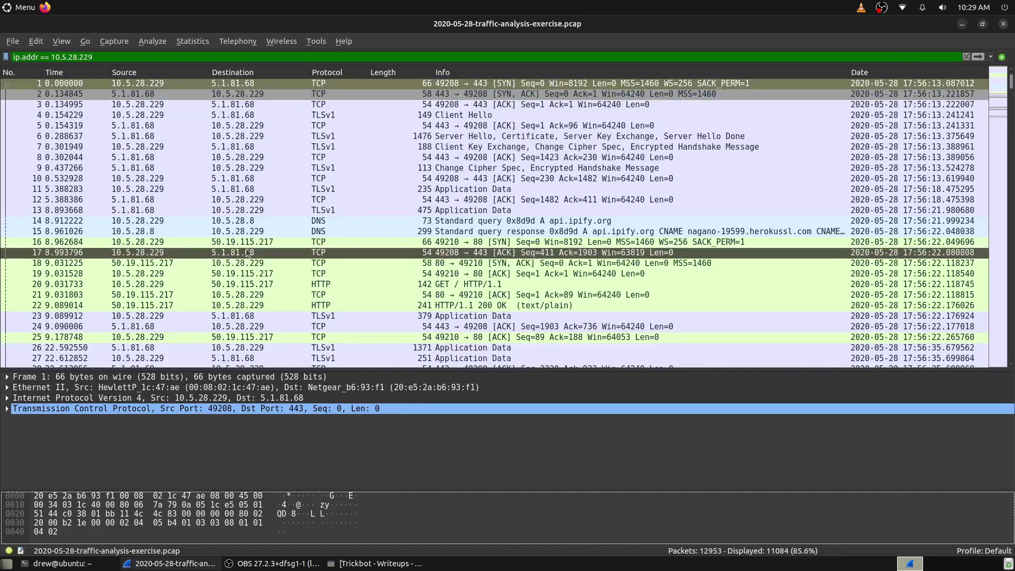
# - Follow the TCP stream of the first packet, look through the conversation's content, and close the stream window
pyautogui.rightClick(248, 87)
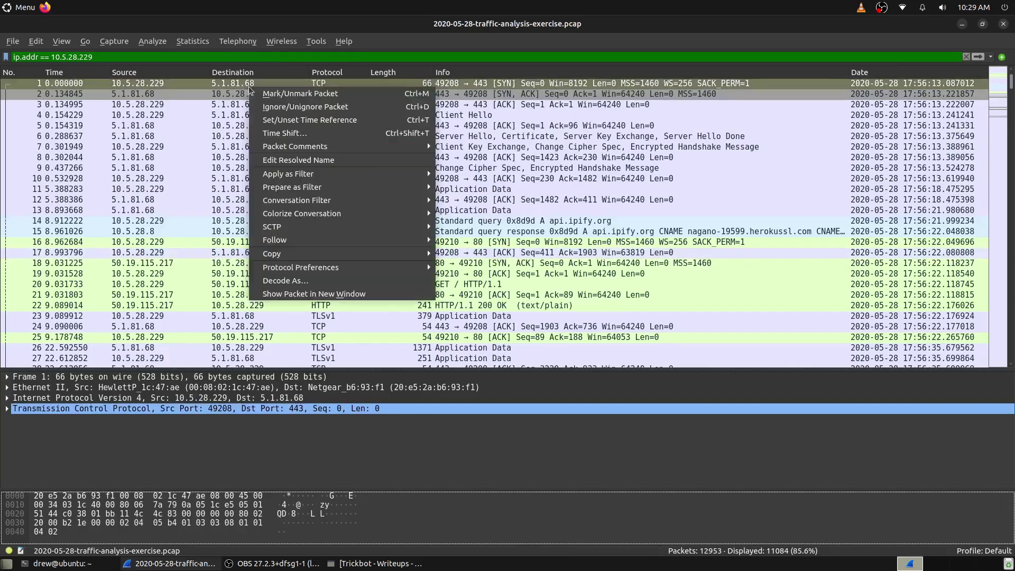
pyautogui.moveTo(339, 240)
pyautogui.click(457, 239)
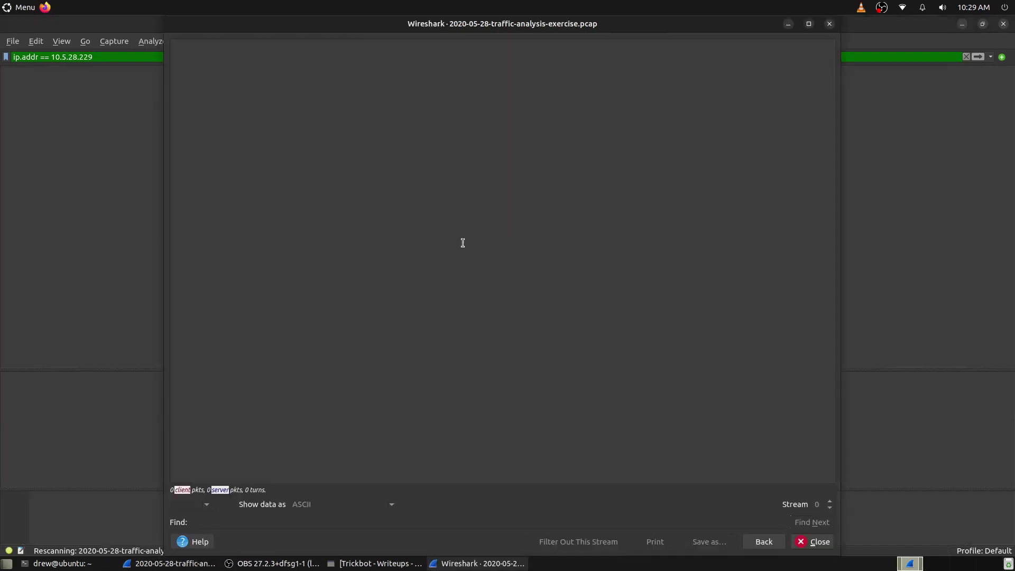
pyautogui.scroll(-12, 315, 267)
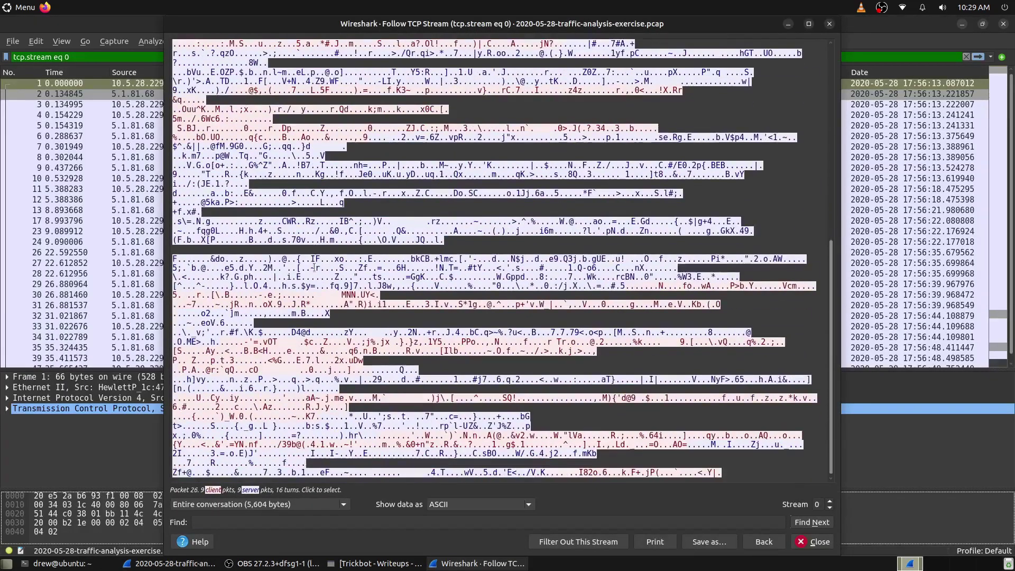
pyautogui.click(314, 256)
pyautogui.press('Escape')
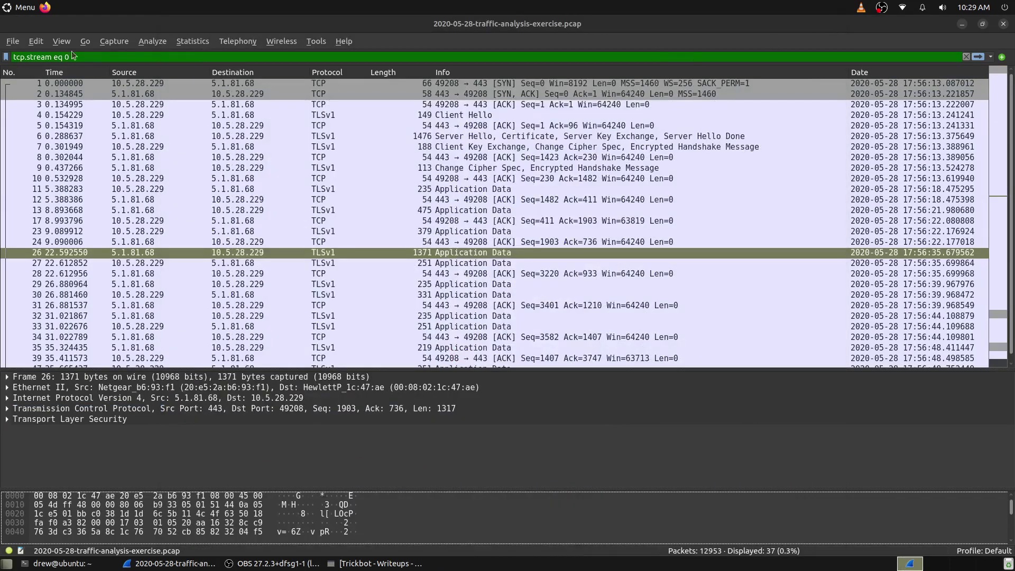
# - Replace the stream filter with ip.addr == 10.5.28.229 and apply it
pyautogui.moveTo(85, 55); pyautogui.dragTo(2, 44)
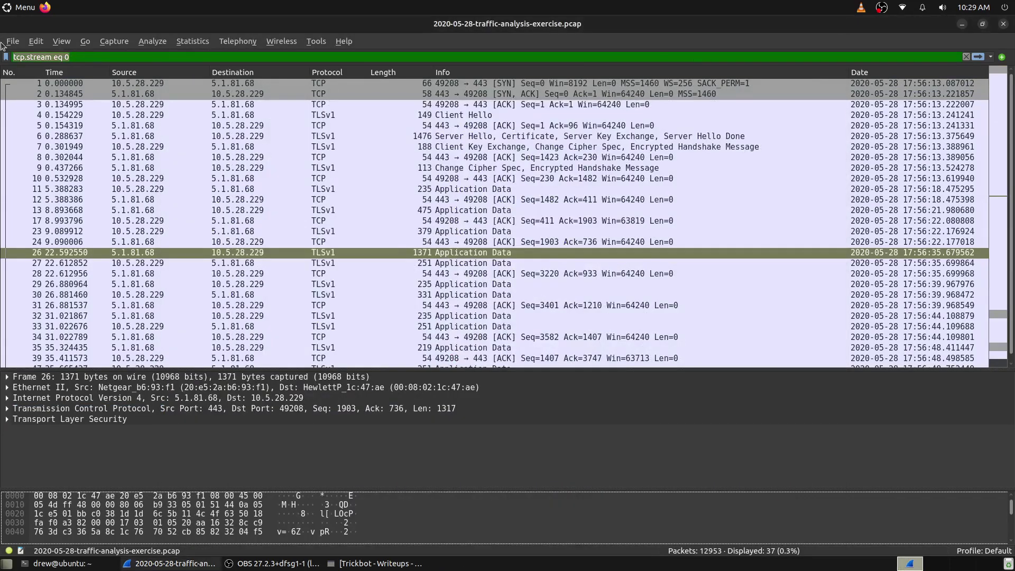
pyautogui.write('ip.addr == 10.5.28.229')
pyautogui.press('Return')
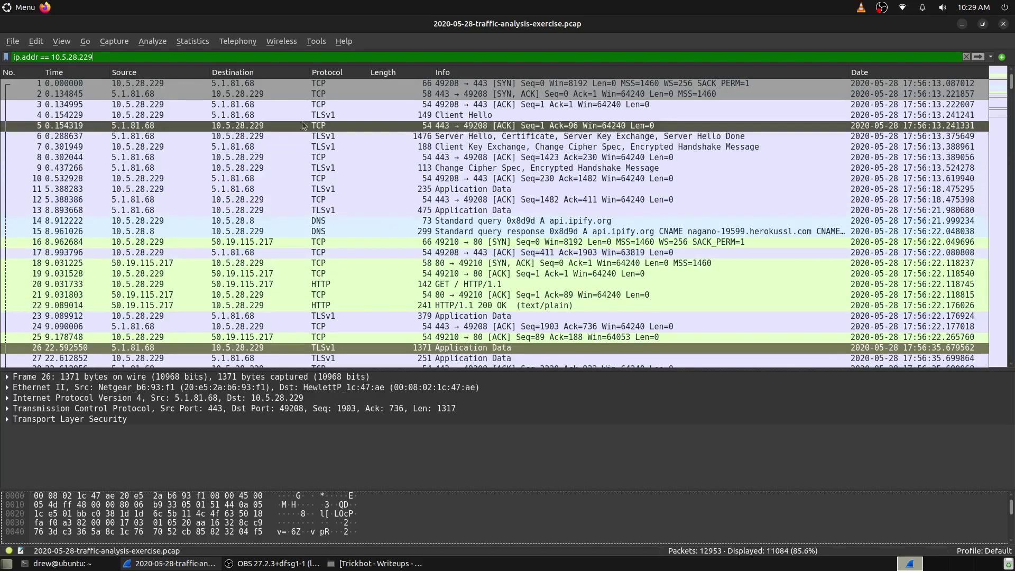
# - Examine the early packets up to the api.ipify.org DNS query and the SYN packet to 50.19.115.217
pyautogui.click(291, 109)
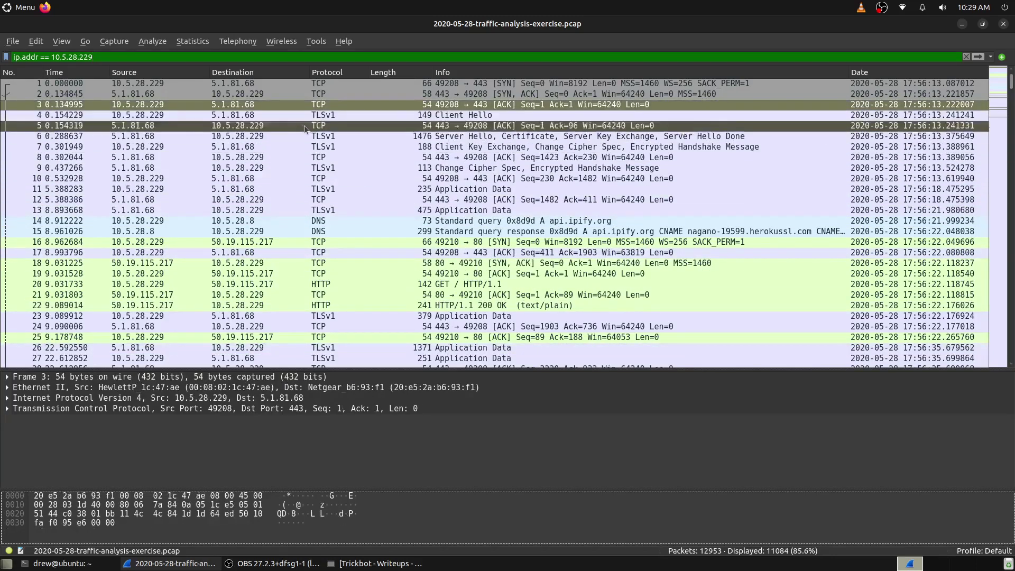
pyautogui.click(297, 213)
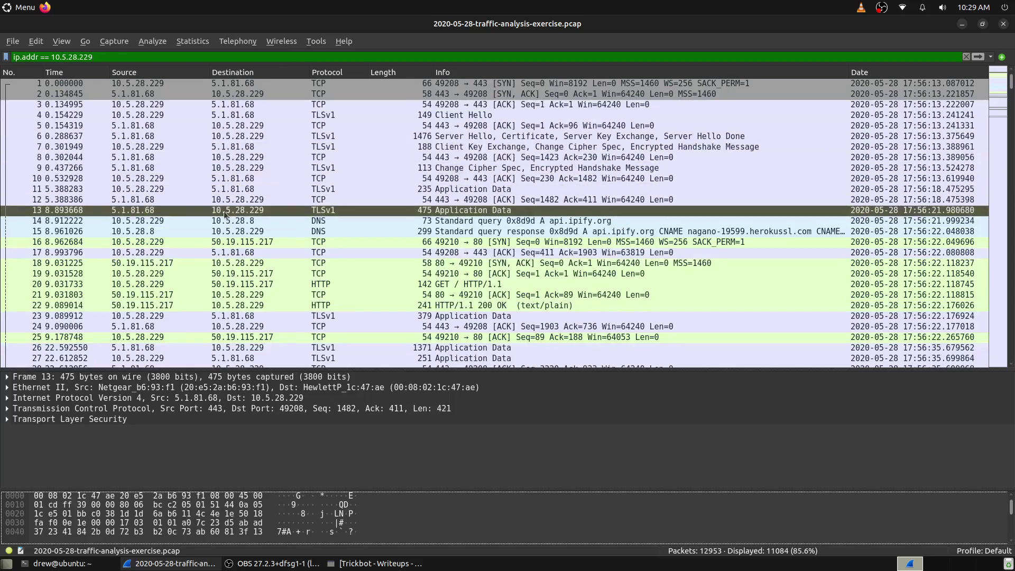
pyautogui.click(418, 225)
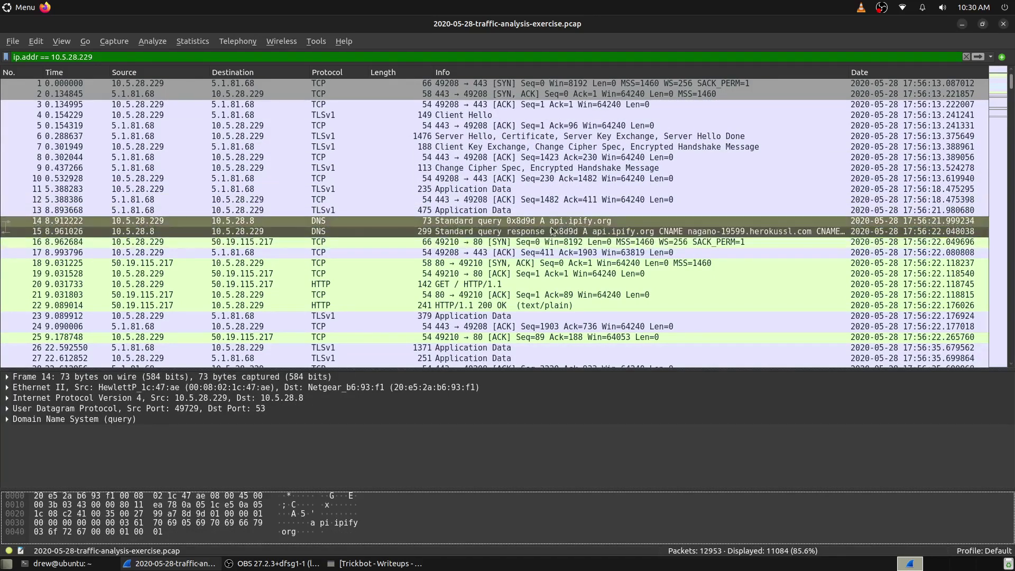
pyautogui.click(509, 241)
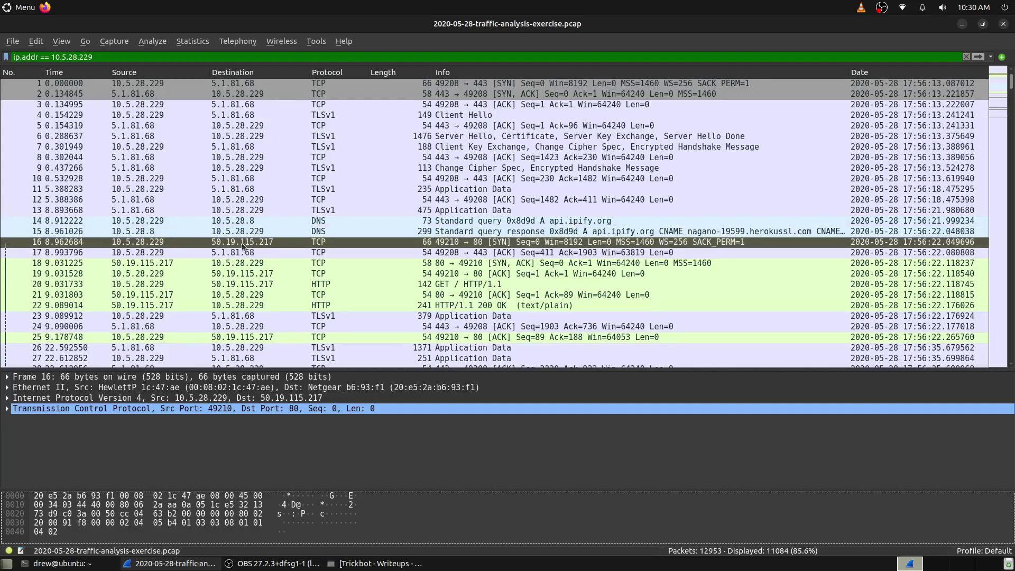
# - Review the community and detection information for 50.19.115.217 on VirusTotal in Firefox, and return to Wireshark
pyautogui.click(262, 227)
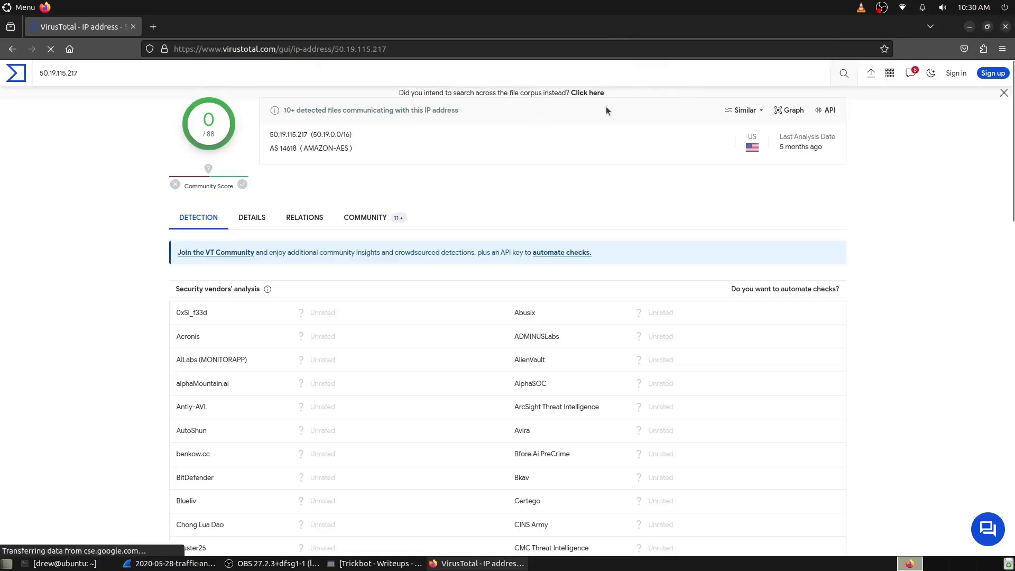
pyautogui.click(374, 222)
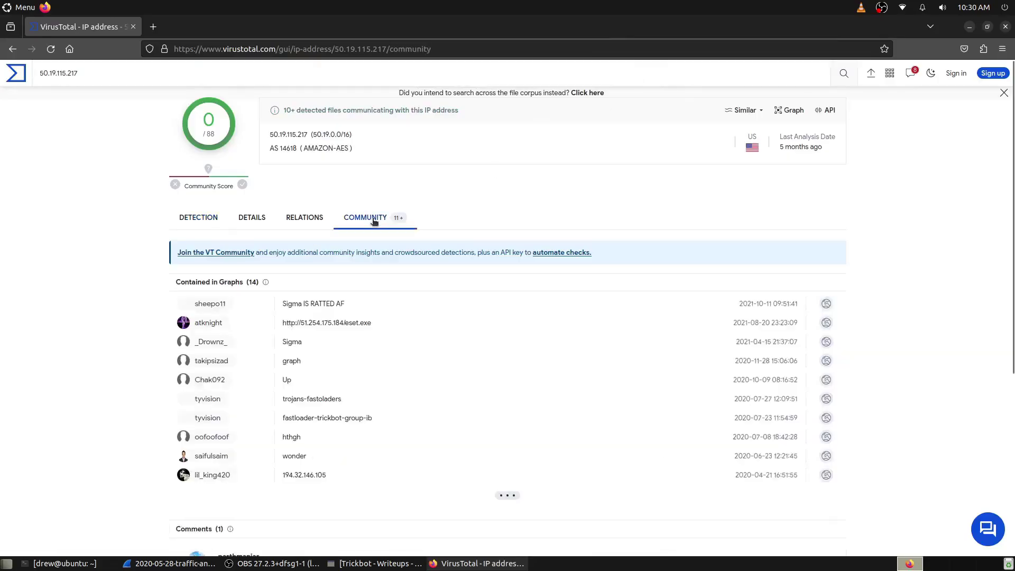
pyautogui.scroll(-3, 374, 222)
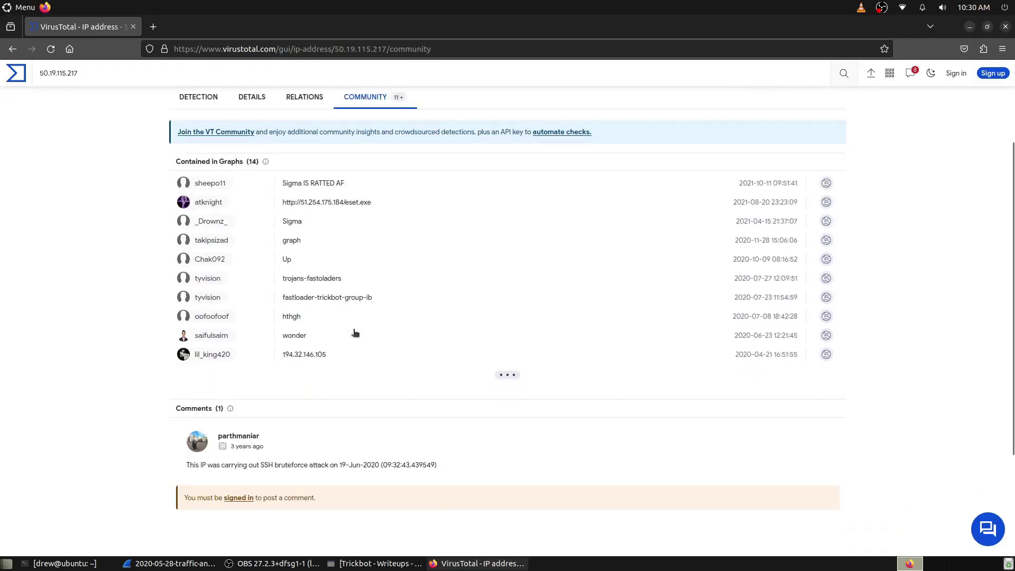
pyautogui.scroll(-3, 357, 337)
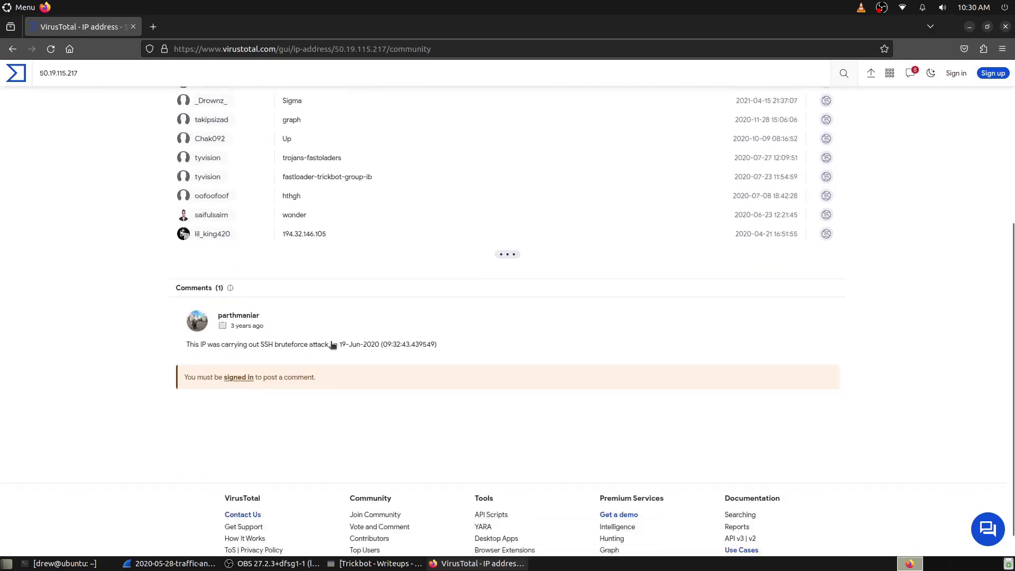
pyautogui.scroll(5, 382, 303)
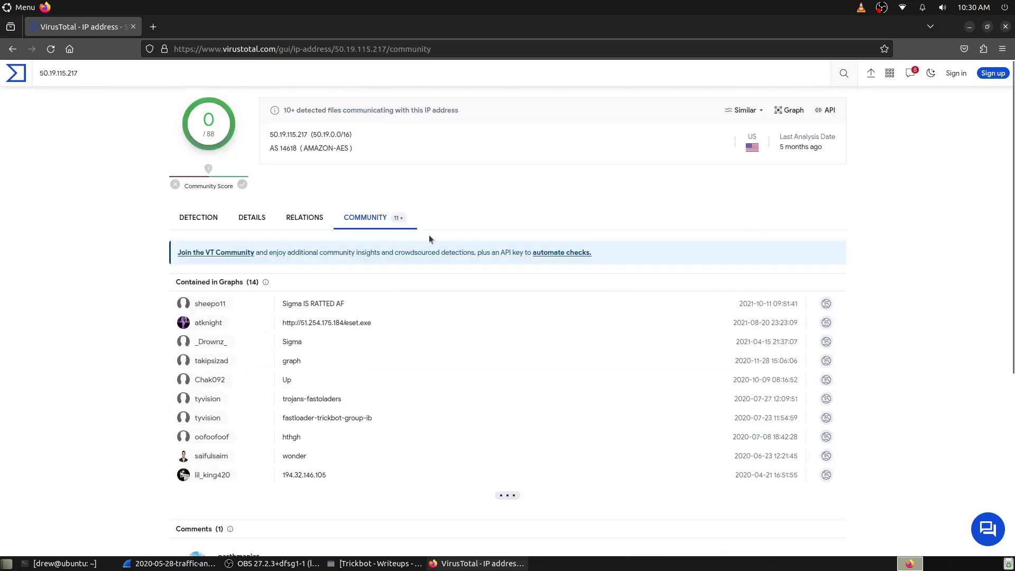
pyautogui.click(186, 218)
pyautogui.scroll(-9, 294, 308)
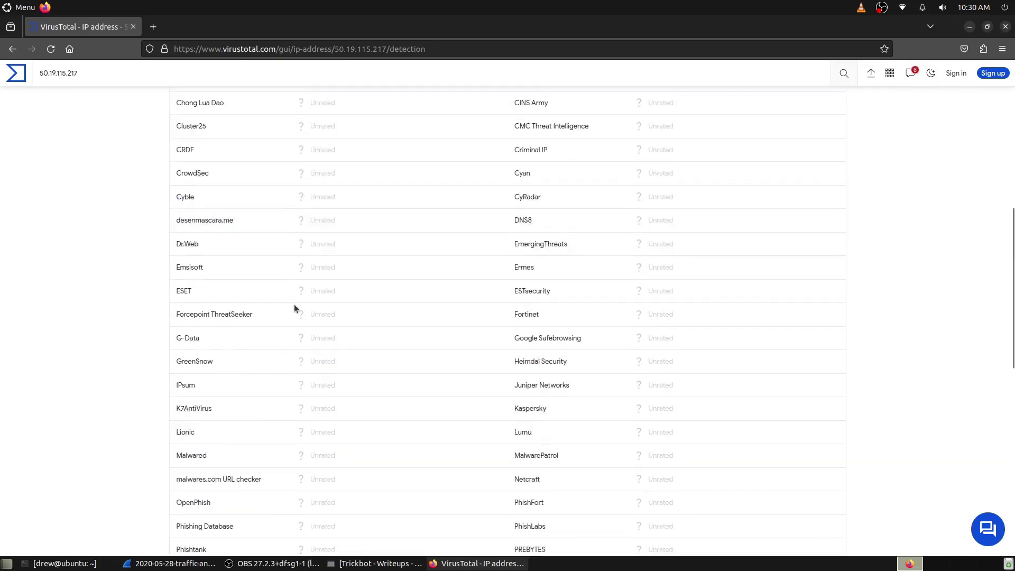
pyautogui.scroll(7, 577, 209)
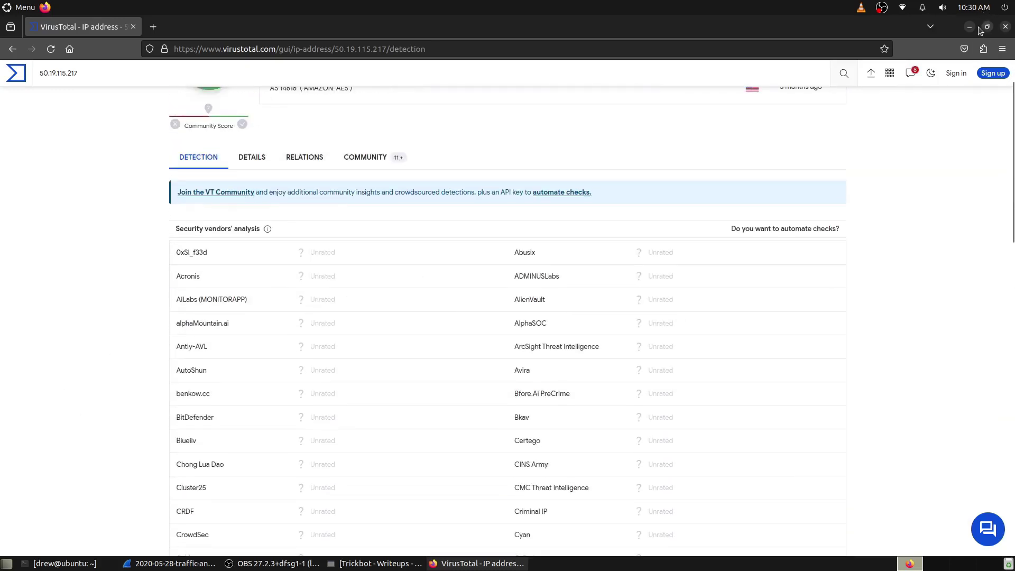
pyautogui.click(969, 27)
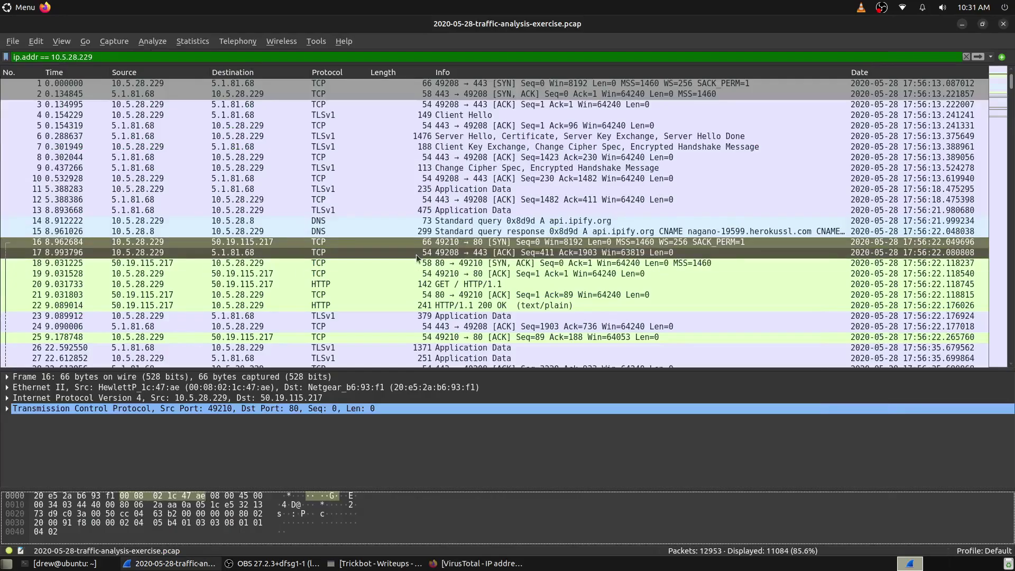
# - Step through the packets exchanged with 50.19.115.217, select the HTTP GET request, and enlarge the packet bytes view to read its full content
pyautogui.click(416, 255)
pyautogui.click(407, 265)
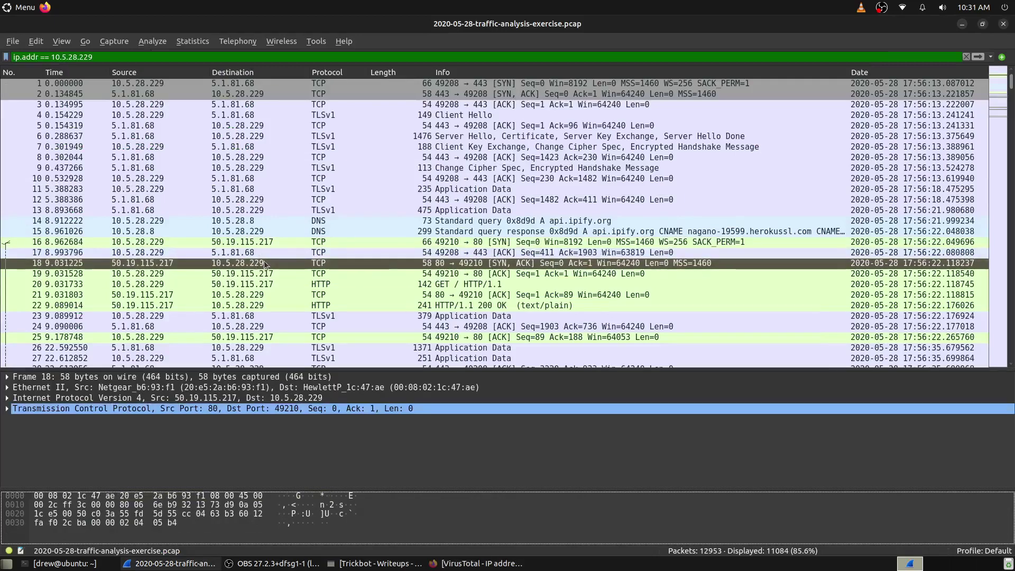
pyautogui.click(254, 273)
pyautogui.click(238, 283)
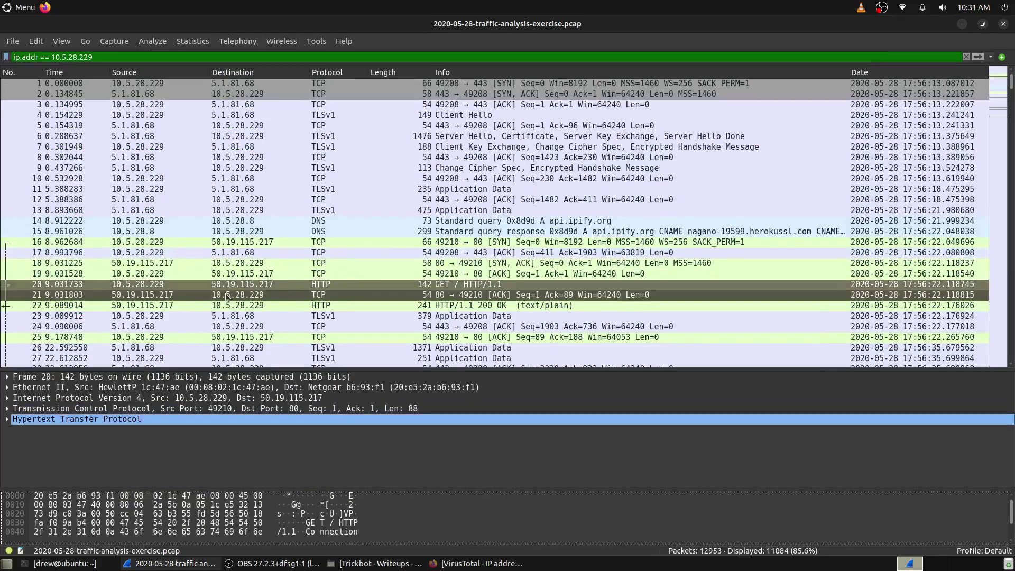
pyautogui.click(228, 300)
pyautogui.click(228, 283)
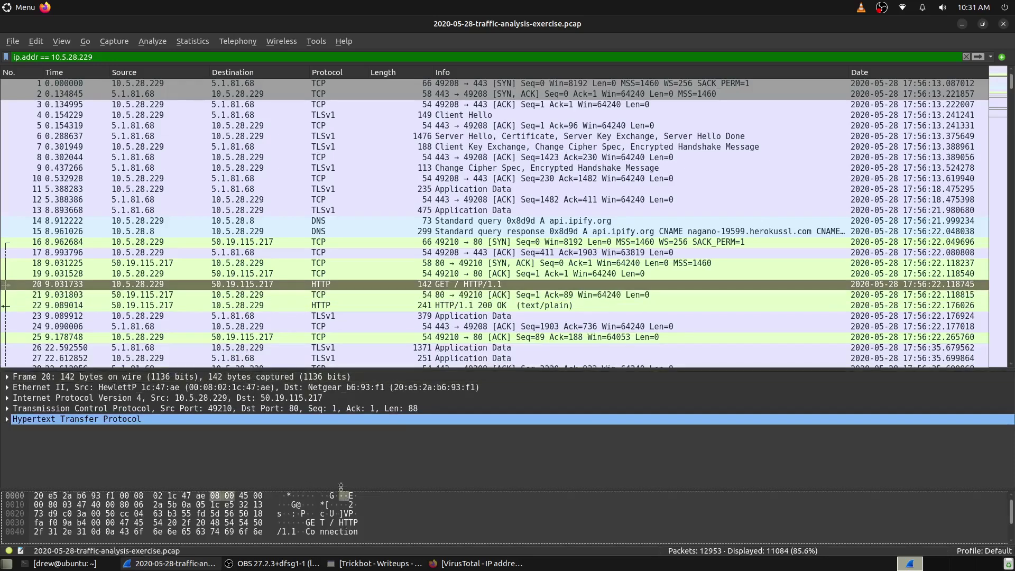
pyautogui.moveTo(341, 490); pyautogui.dragTo(394, 389)
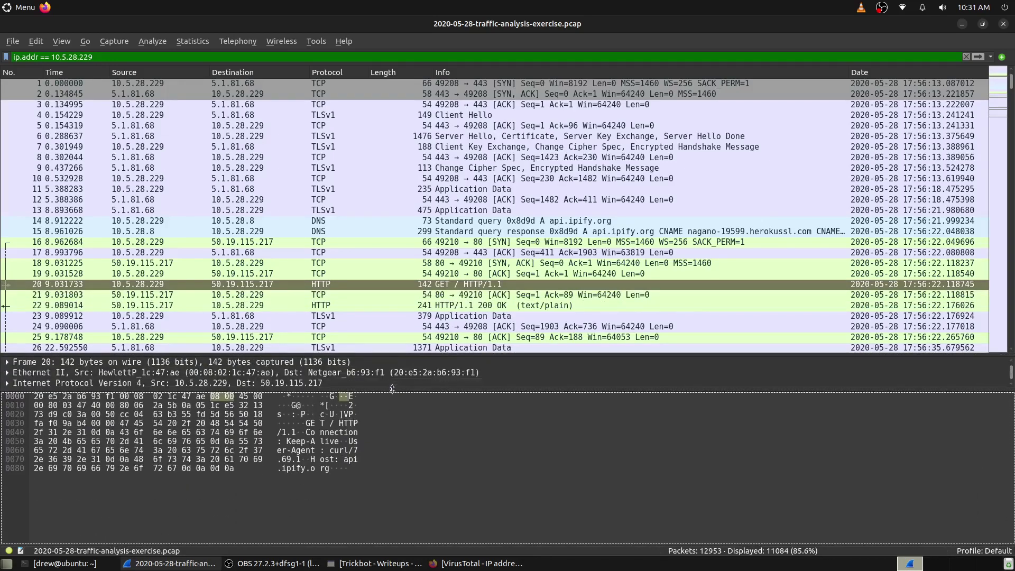
# - Step through the HTTP 200 OK response from 50.19.115.217 and the packets after it, up to the host's port 80 acknowledgement
pyautogui.click(328, 295)
pyautogui.click(328, 306)
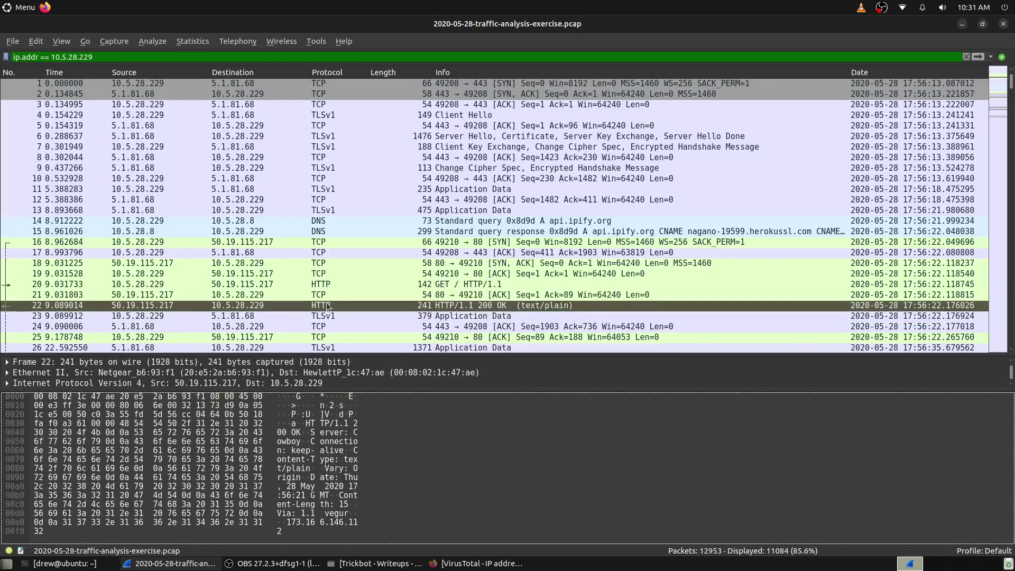
pyautogui.scroll(-1, 327, 306)
pyautogui.click(306, 286)
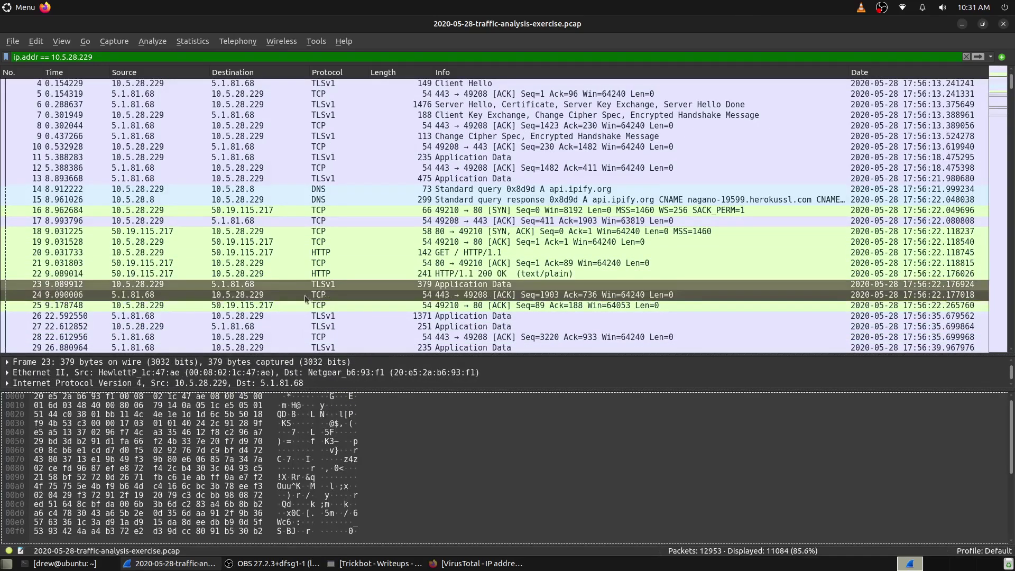
pyautogui.scroll(-2, 283, 286)
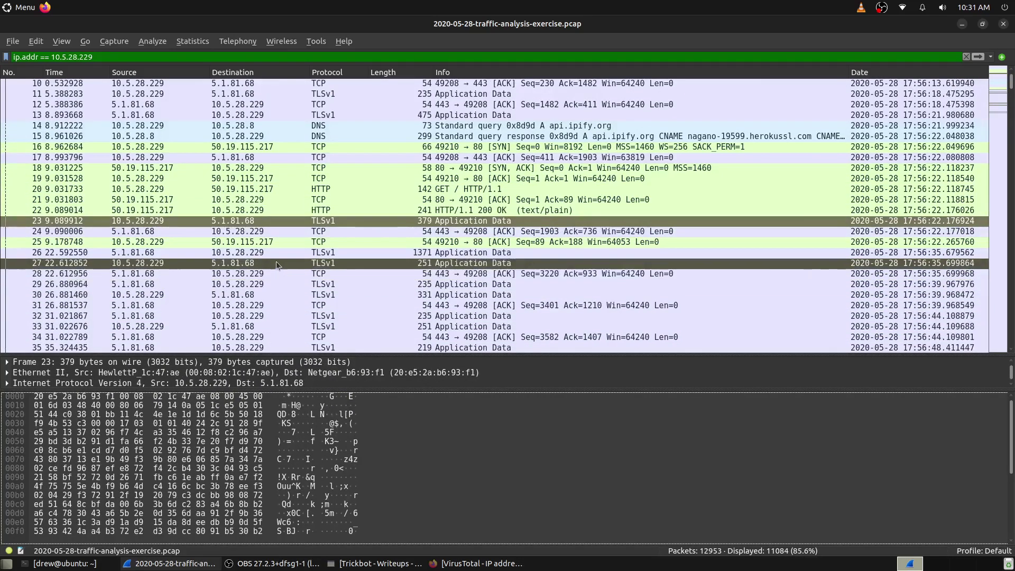
pyautogui.scroll(-1, 276, 261)
pyautogui.scroll(-1, 301, 227)
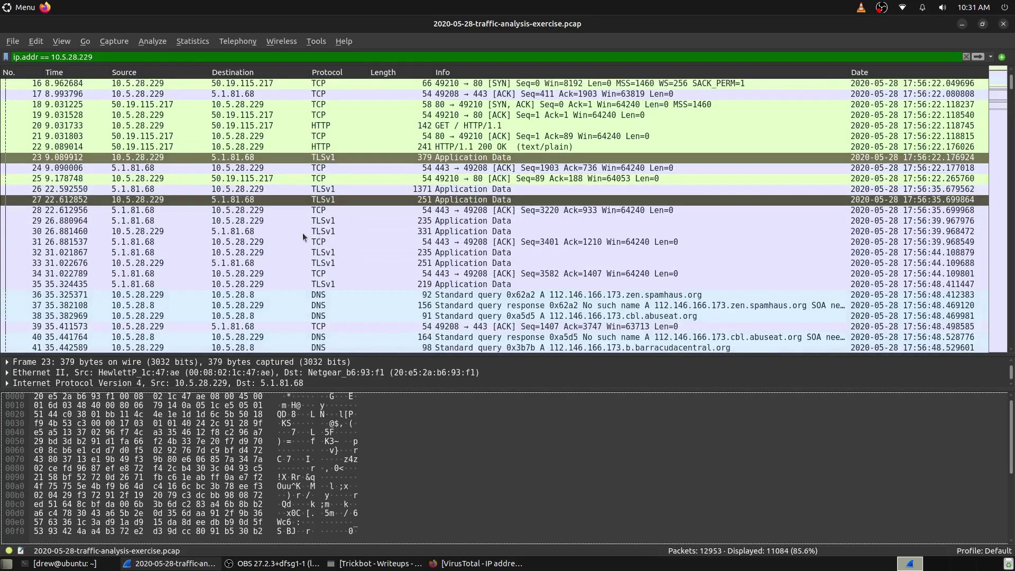
pyautogui.click(257, 182)
# - Examine the DNS blocklist queries and the FIN packets that close the 50.19.115.217 connection
pyautogui.scroll(-2, 274, 233)
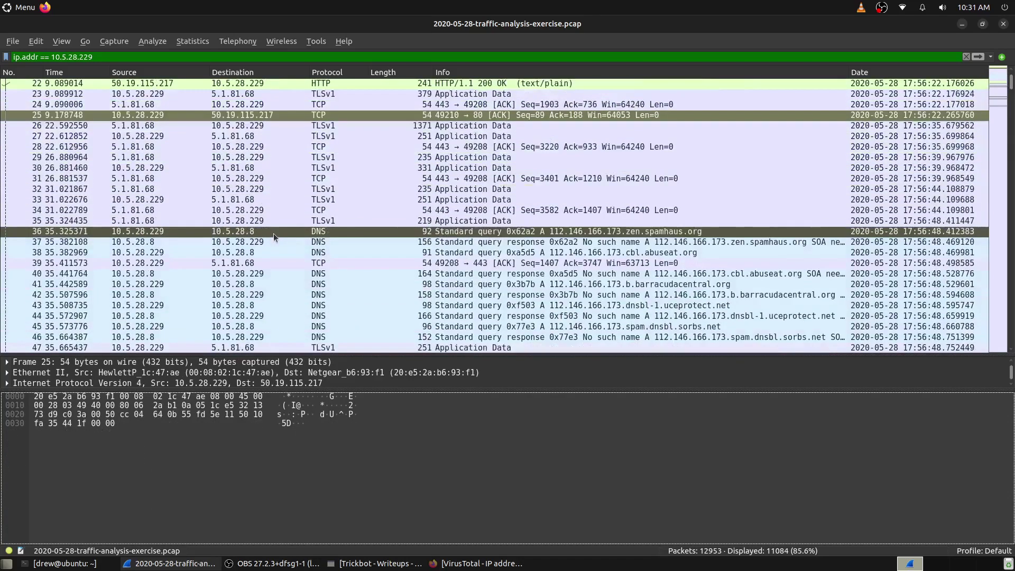
pyautogui.scroll(-1, 271, 235)
pyautogui.scroll(-3, 274, 236)
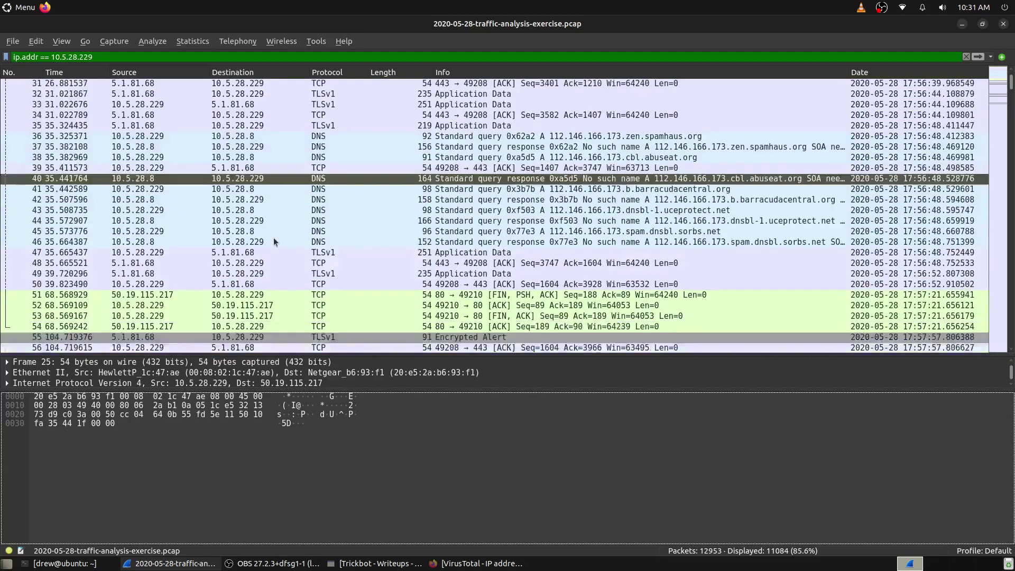
pyautogui.click(276, 261)
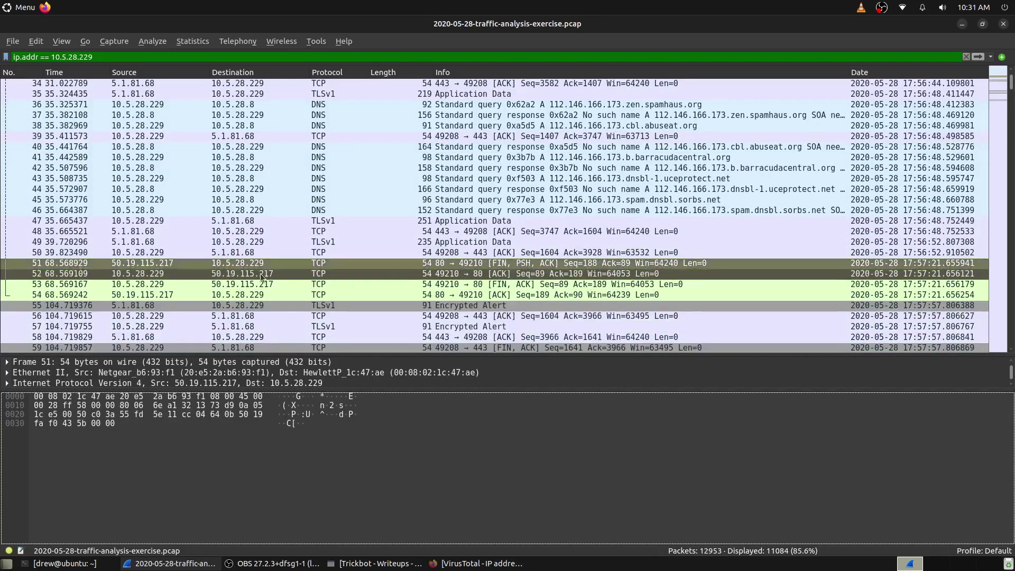
pyautogui.click(262, 273)
pyautogui.click(261, 285)
# - Look through the traffic with 5.1.81.68 and 192.3.247.116 up to the first packets exchanged with 36.89.106.69
pyautogui.scroll(-11, 260, 294)
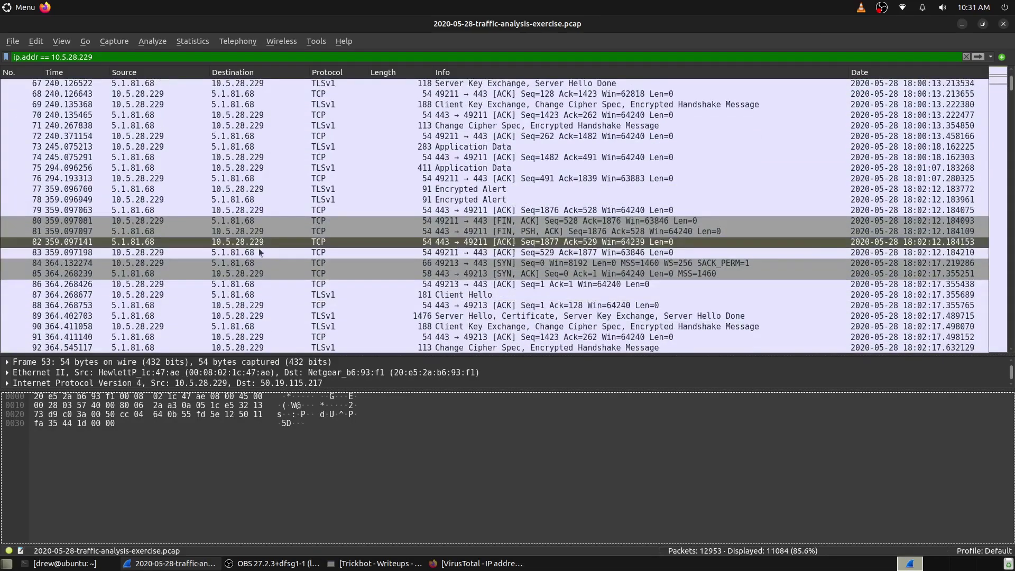
pyautogui.scroll(-15, 260, 295)
pyautogui.scroll(-20, 249, 287)
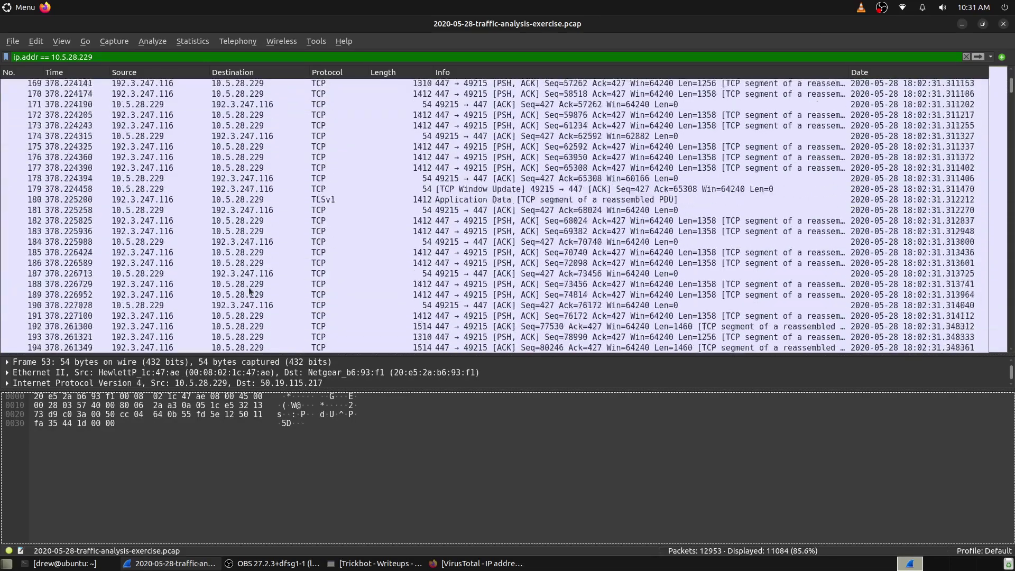
pyautogui.scroll(-20, 249, 287)
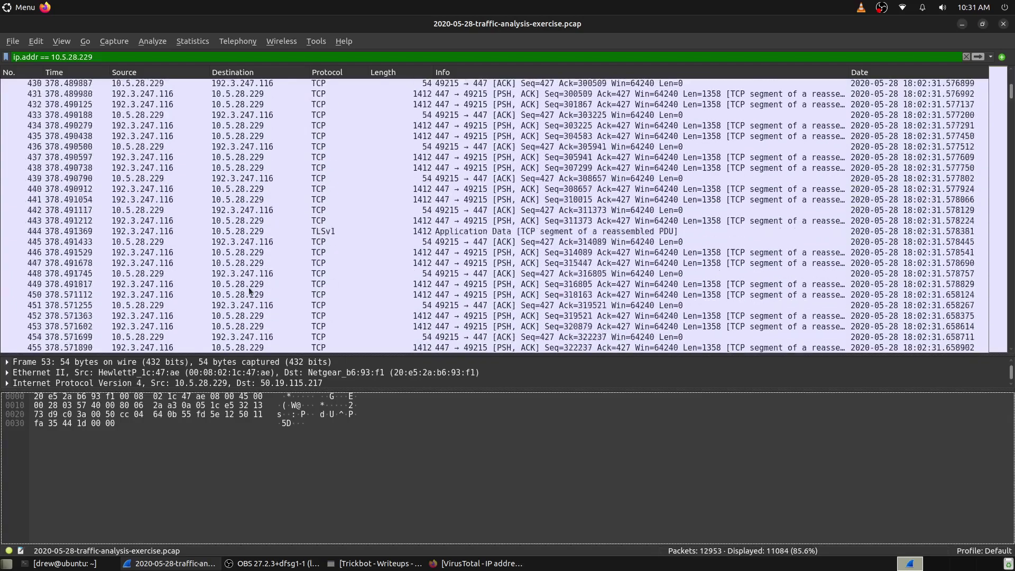
pyautogui.scroll(-20, 248, 287)
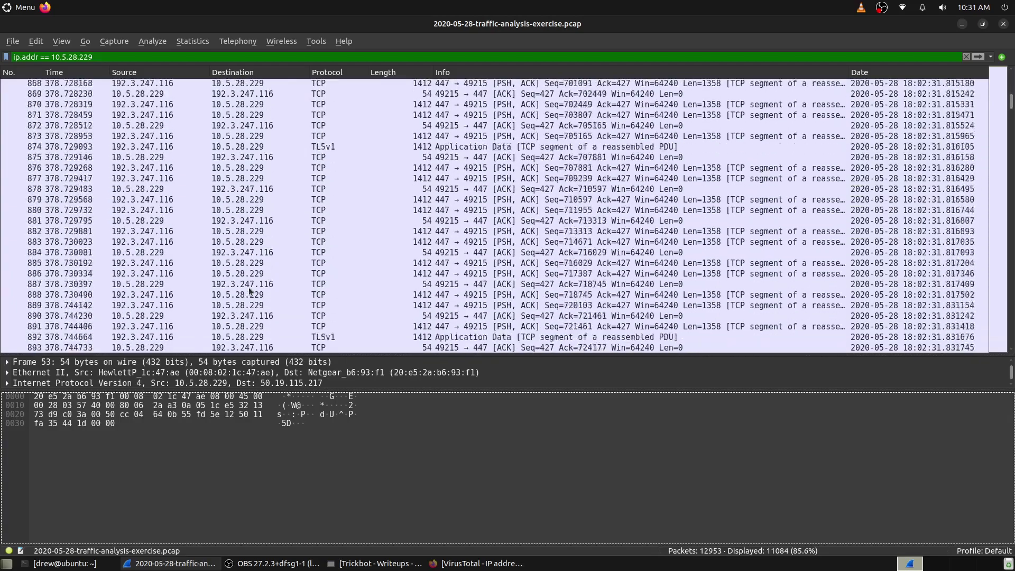
pyautogui.scroll(-20, 248, 287)
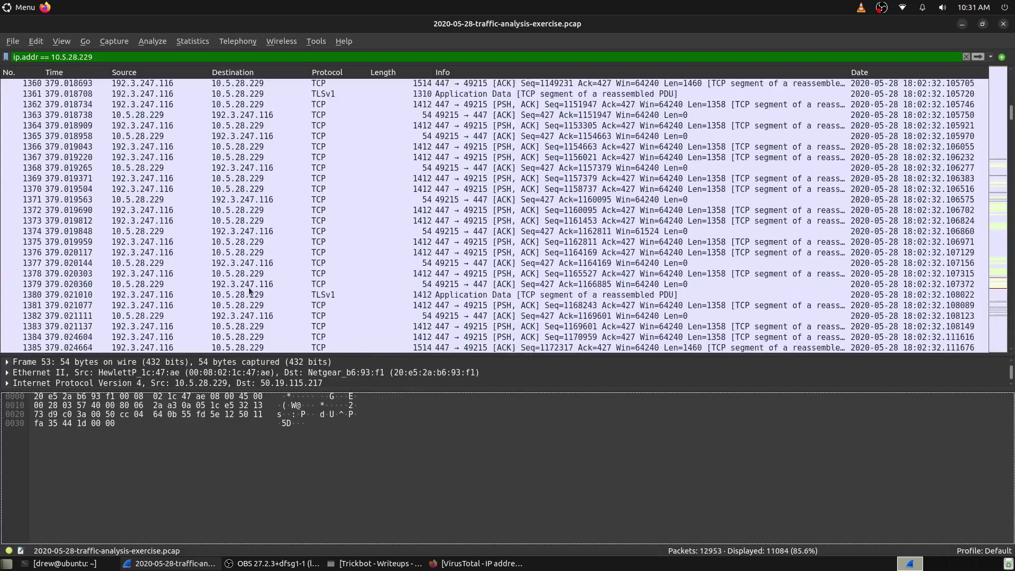
pyautogui.scroll(15, 248, 287)
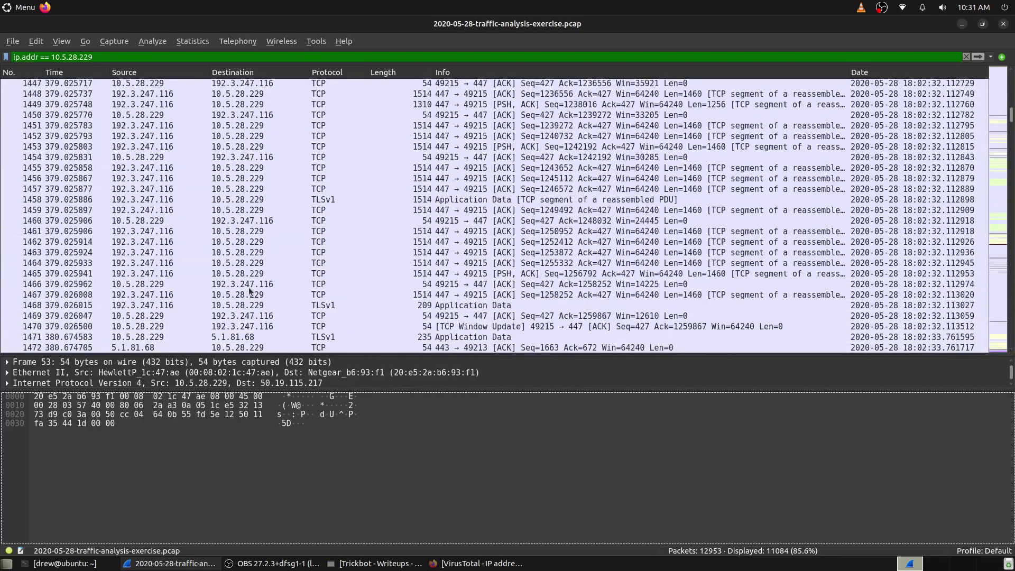
pyautogui.scroll(-20, 249, 287)
pyautogui.scroll(-12, 249, 289)
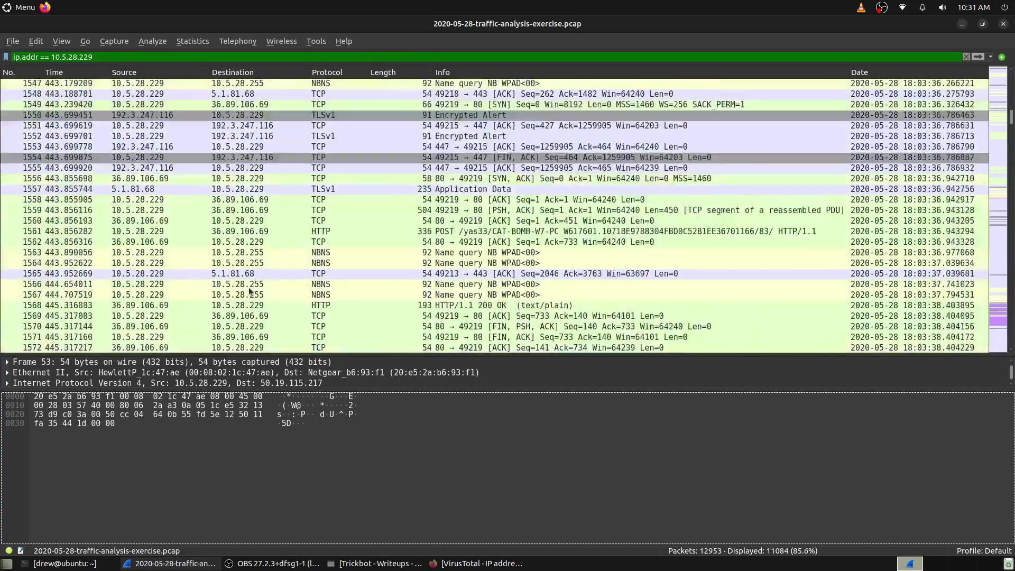
pyautogui.scroll(1, 248, 289)
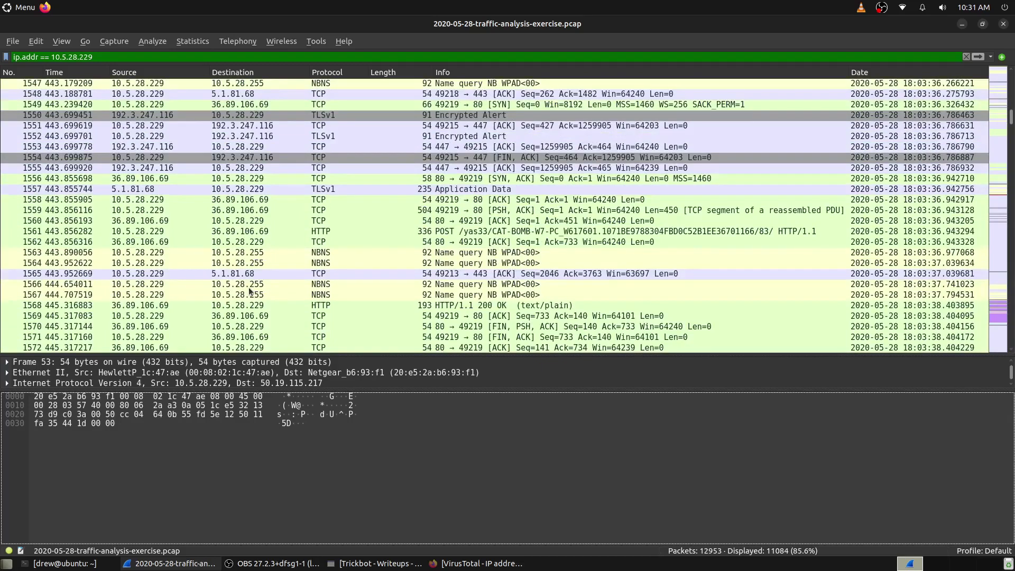
pyautogui.scroll(2, 249, 291)
# - Examine the packets exchanged with 36.89.106.69, from the initial SYN to the acknowledgement following the HTTP POST
pyautogui.click(375, 158)
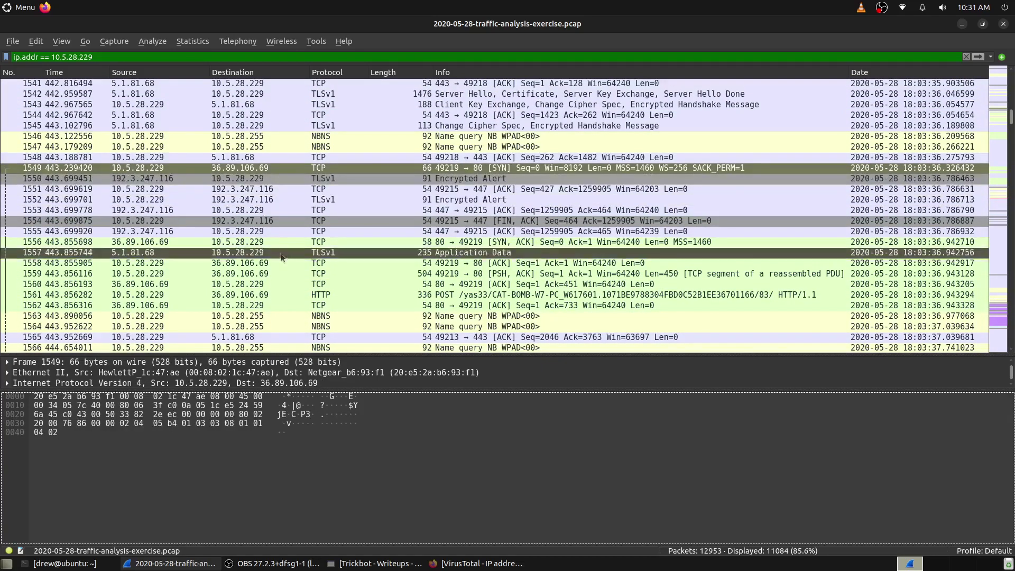
pyautogui.click(263, 264)
pyautogui.click(262, 168)
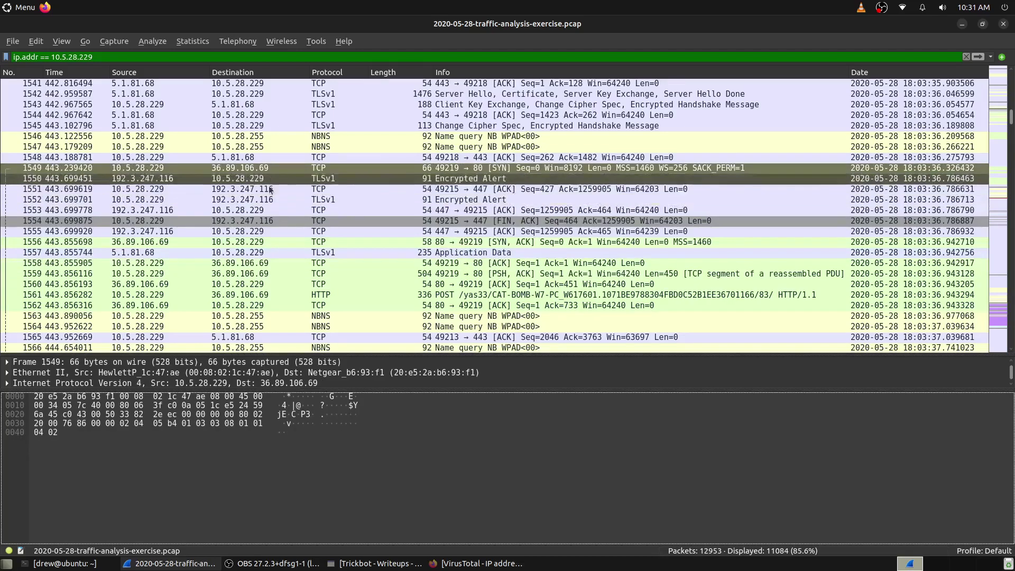
pyautogui.scroll(2, 263, 229)
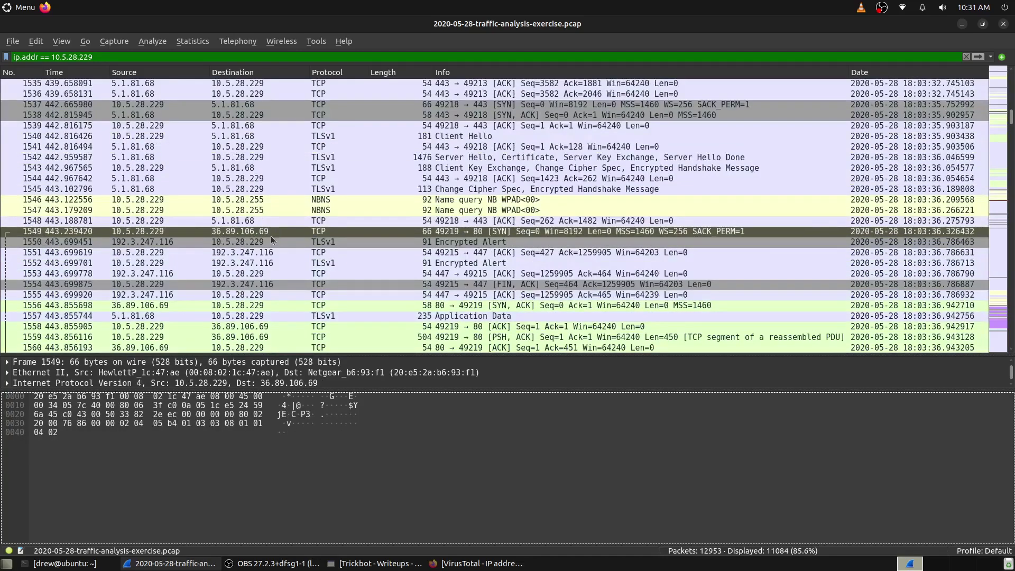
pyautogui.scroll(-3, 277, 268)
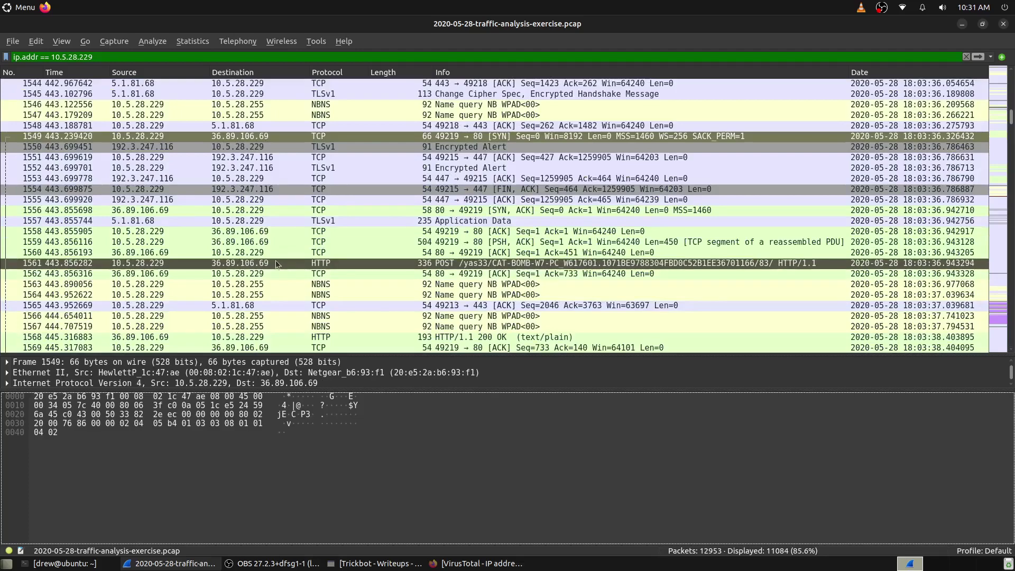
pyautogui.click(192, 275)
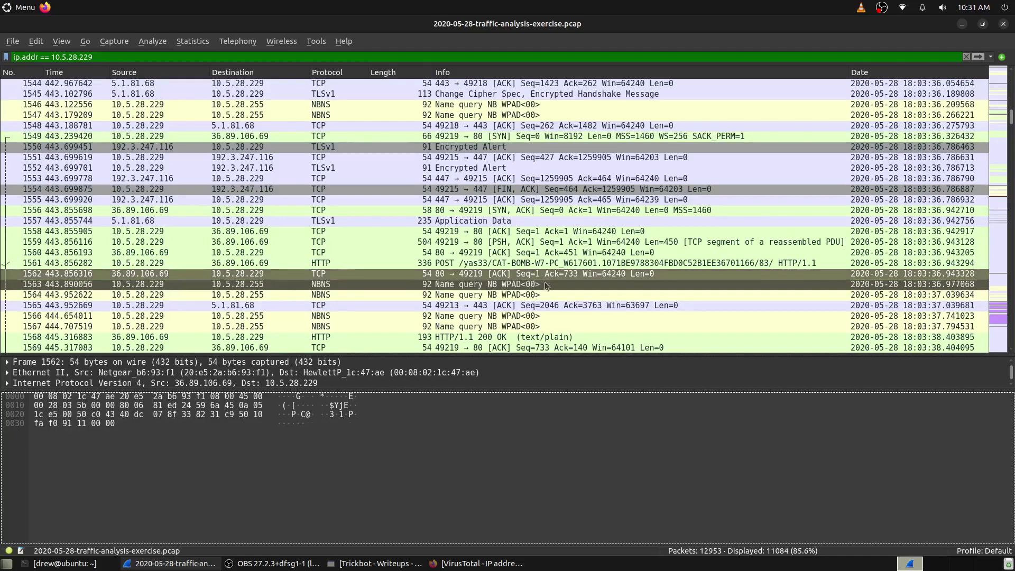
pyautogui.scroll(1, 388, 214)
pyautogui.click(319, 167)
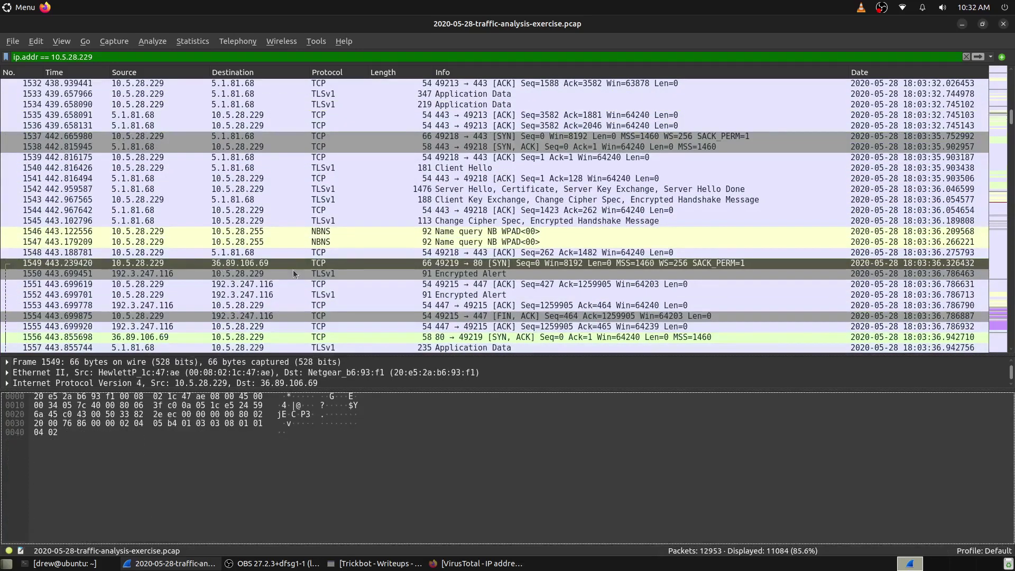
pyautogui.scroll(1, 319, 258)
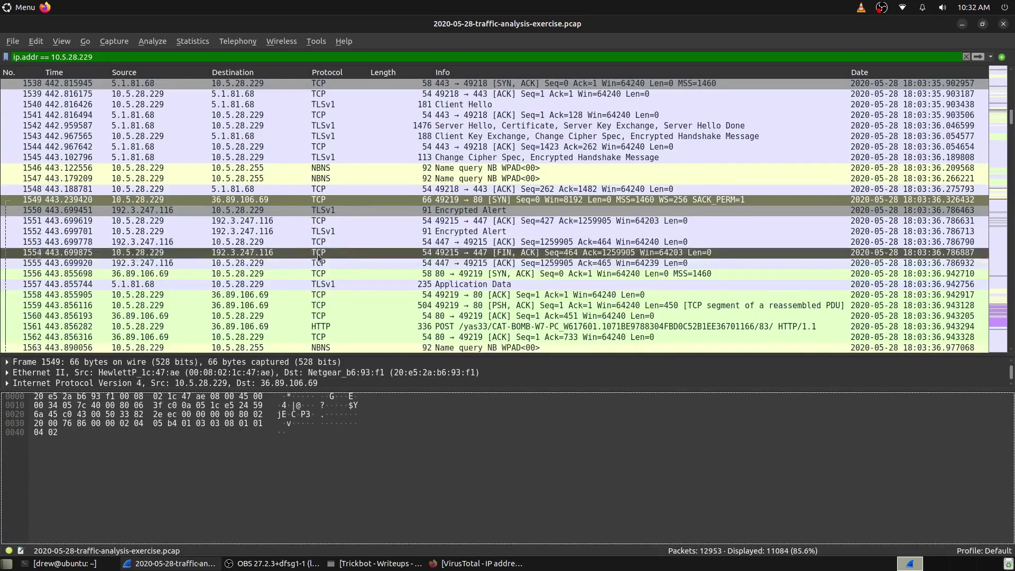
# - Switch to Firefox, review the VirusTotal details, community and detection information for 36.89.106.69, and return to Wireshark
pyautogui.hotkey('alt', 'Tab')
pyautogui.click(253, 218)
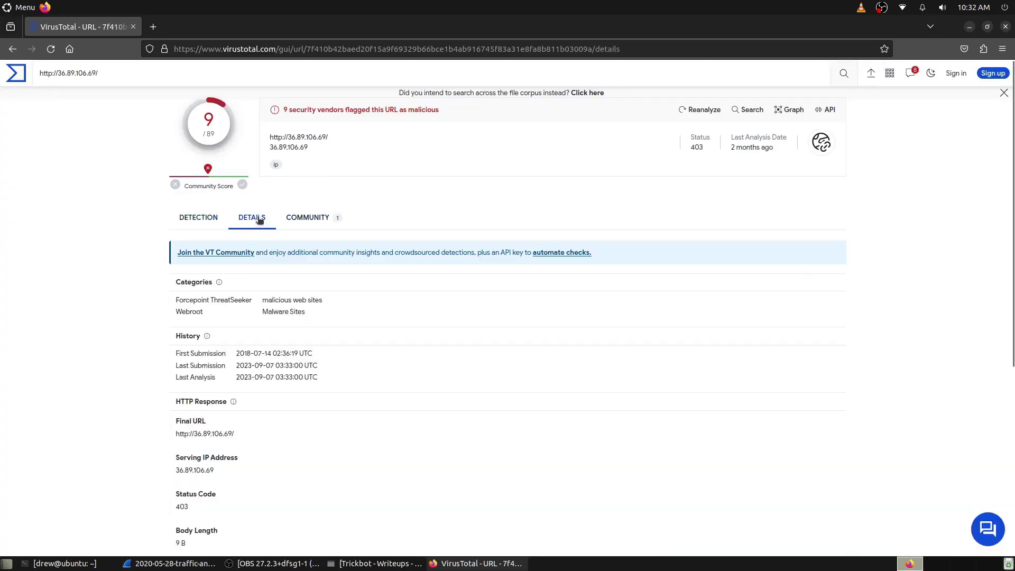
pyautogui.click(319, 219)
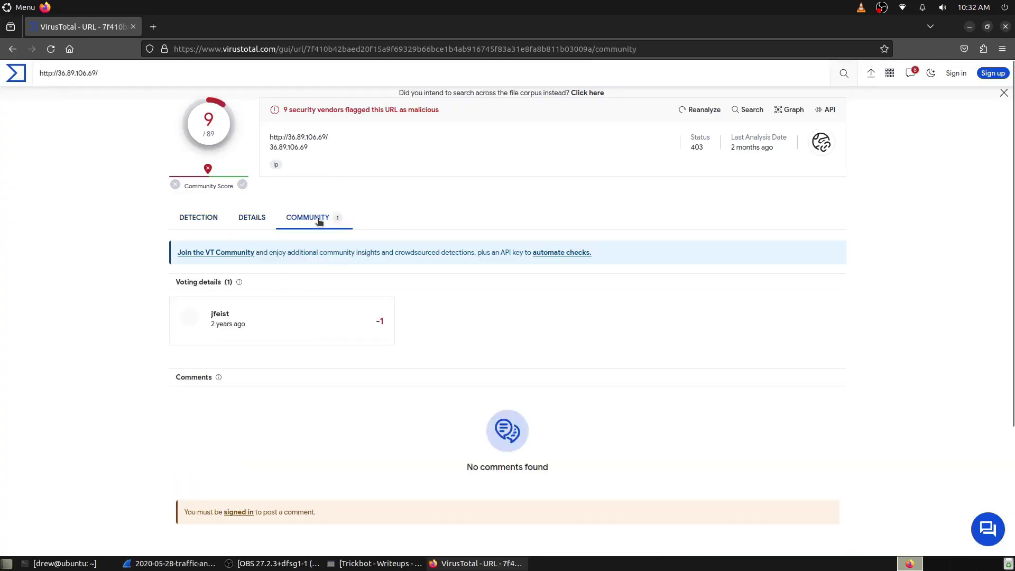
pyautogui.click(201, 222)
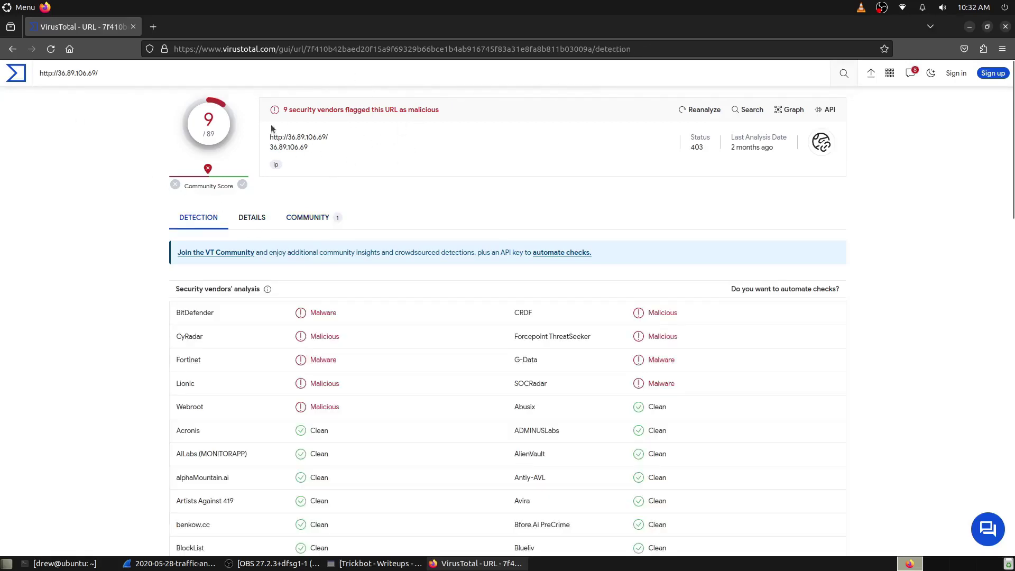
pyautogui.click(969, 27)
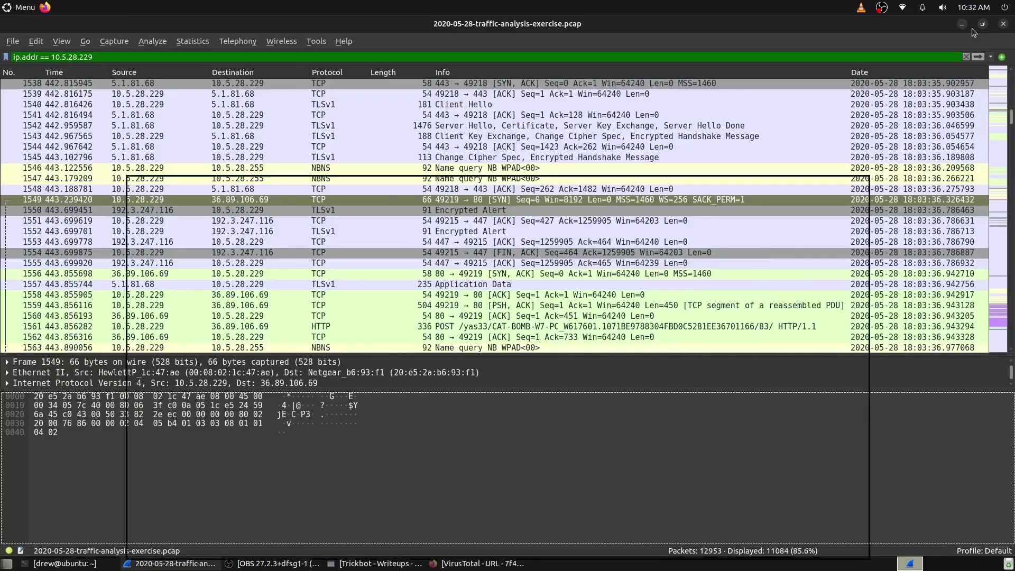
# - Select the HTTP POST request to 36.89.106.69 and follow its HTTP stream
pyautogui.click(291, 188)
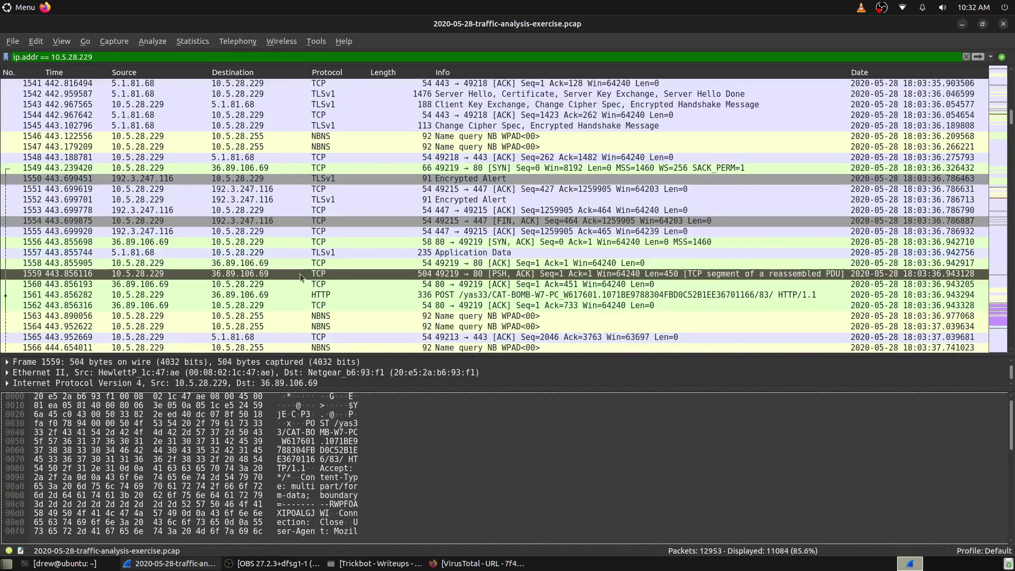
pyautogui.click(278, 294)
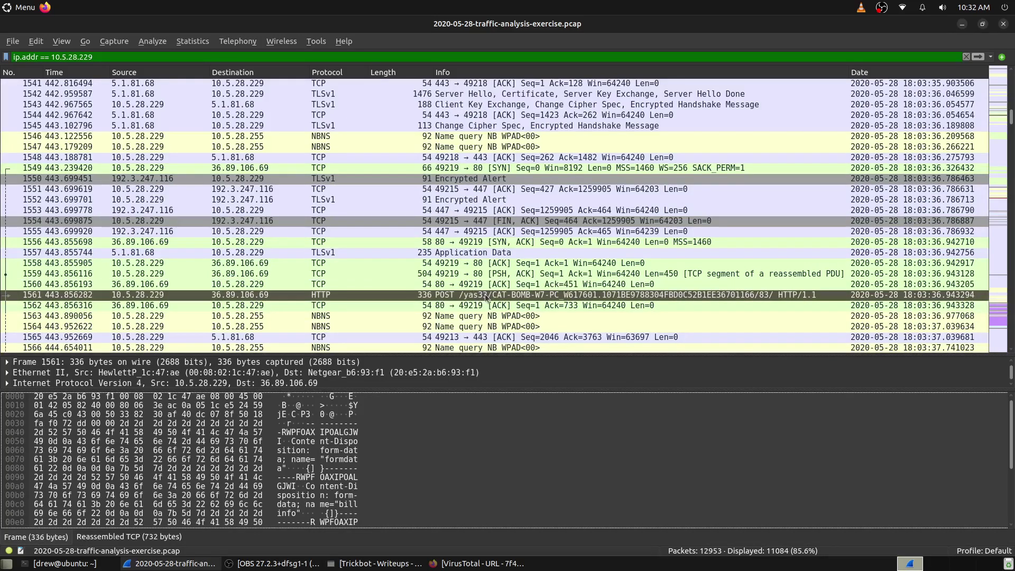
pyautogui.rightClick(438, 303)
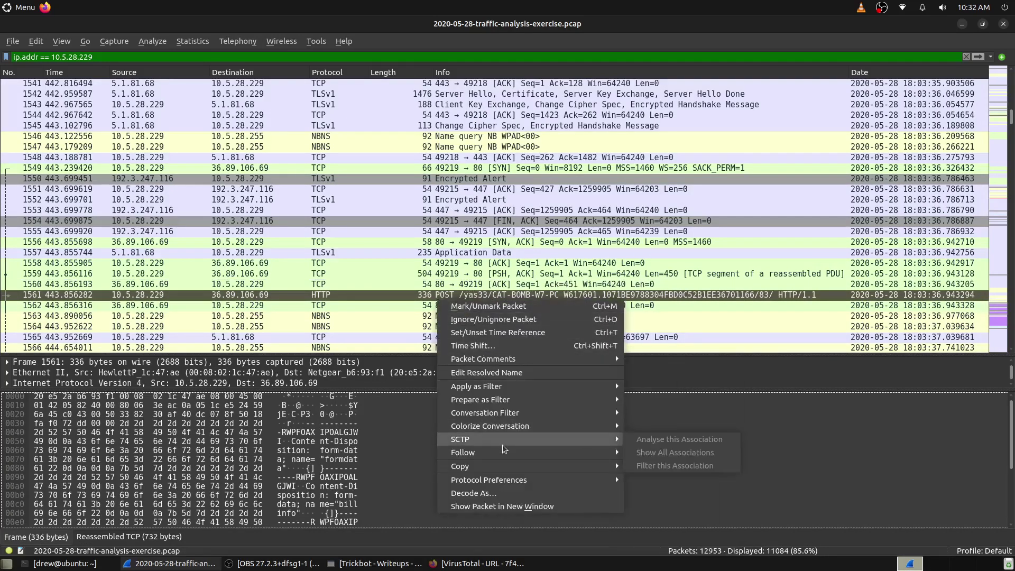
pyautogui.moveTo(591, 453)
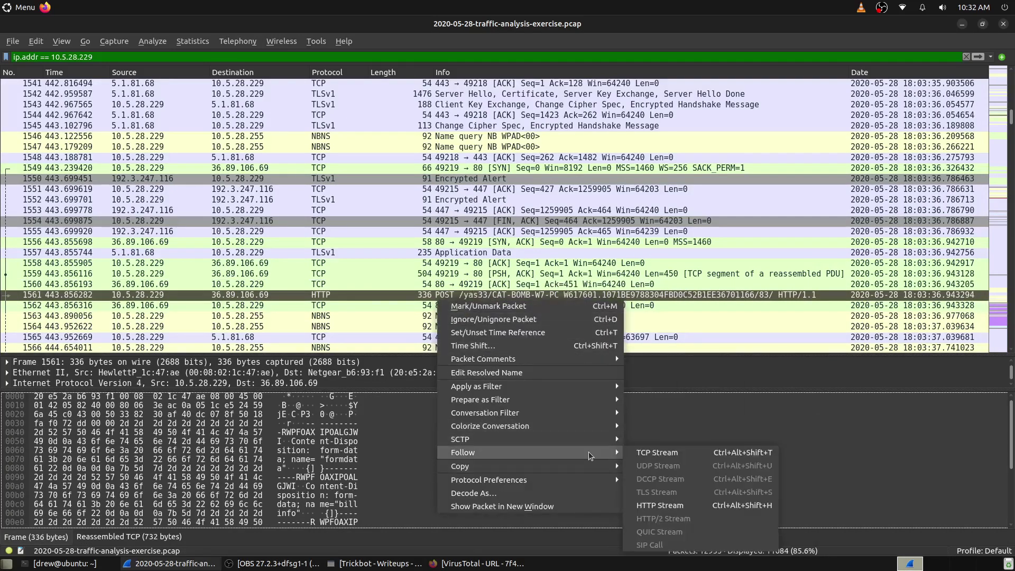
pyautogui.click(661, 505)
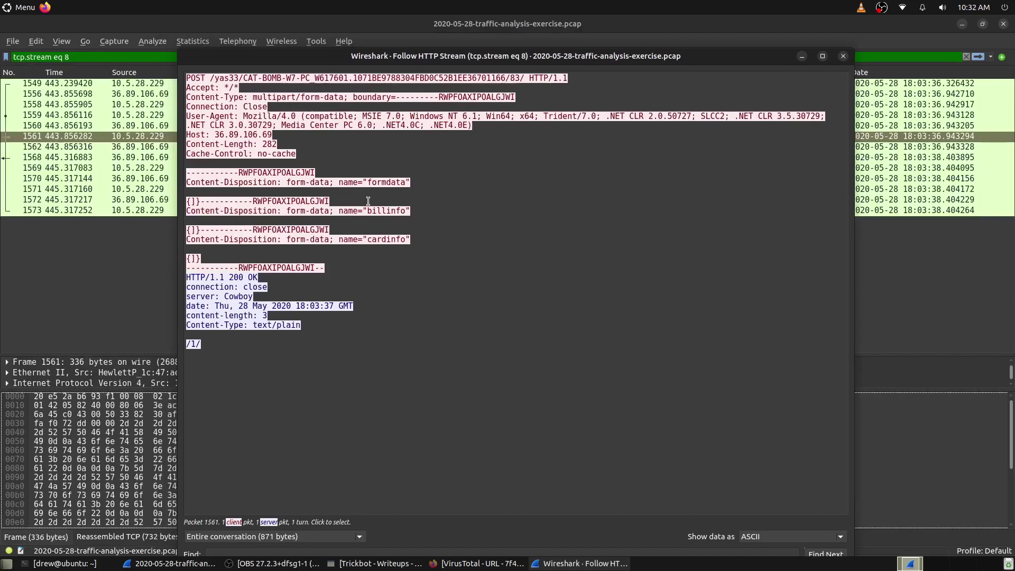
# - Read the formdata, billinfo and cardinfo sections of the POST request in the HTTP stream, and close the stream window
pyautogui.moveTo(409, 184); pyautogui.dragTo(358, 179)
pyautogui.moveTo(429, 210); pyautogui.dragTo(178, 169)
pyautogui.moveTo(415, 255); pyautogui.dragTo(231, 208)
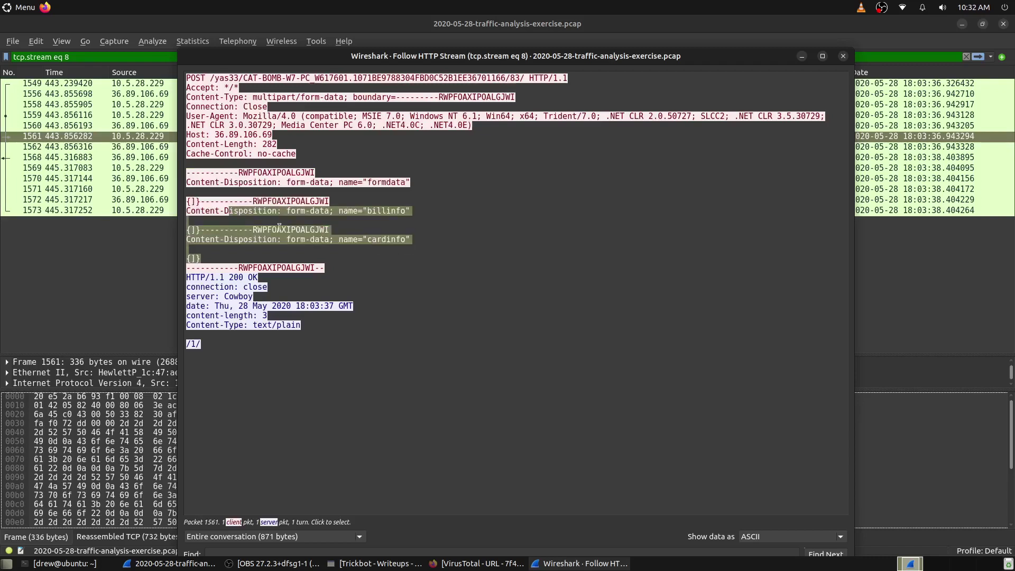
pyautogui.click(338, 259)
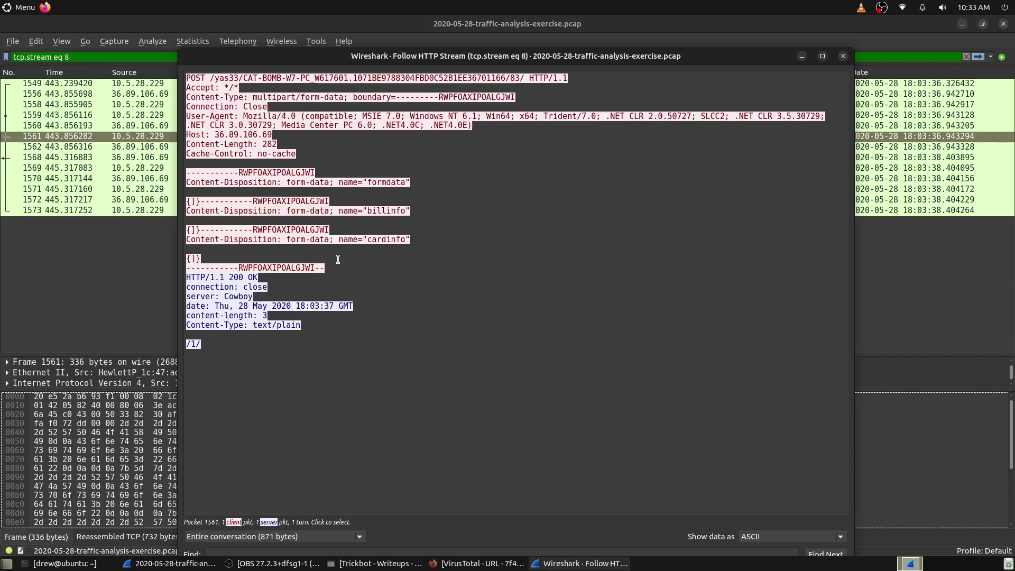
pyautogui.click(842, 56)
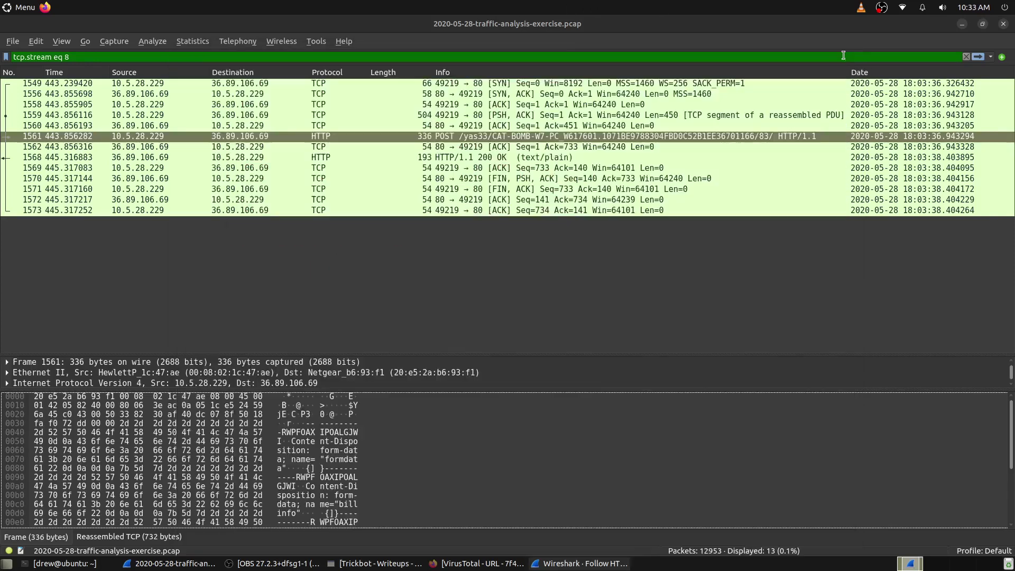
# - Filter the capture to HTTP POST requests with the display filter http.request.method == POST
pyautogui.tripleClick(21, 57)
pyautogui.write('htt')
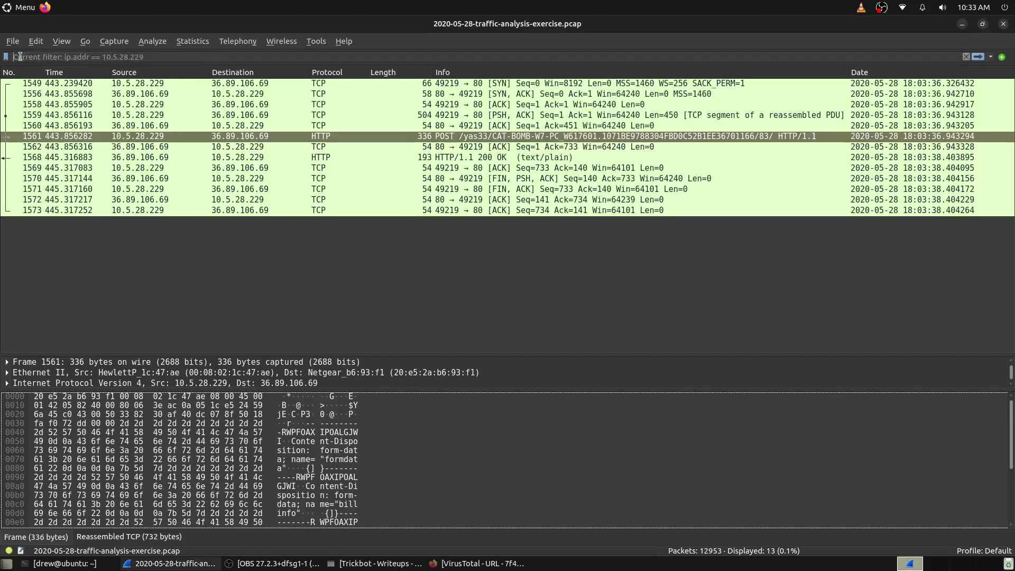
pyautogui.write('p.reques')
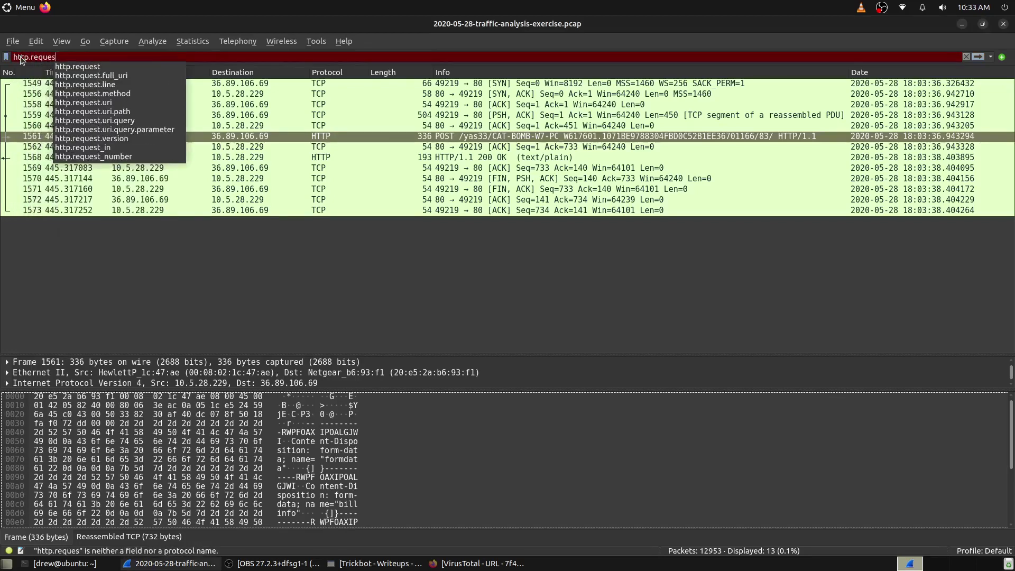
pyautogui.write('t.method == PSOT')
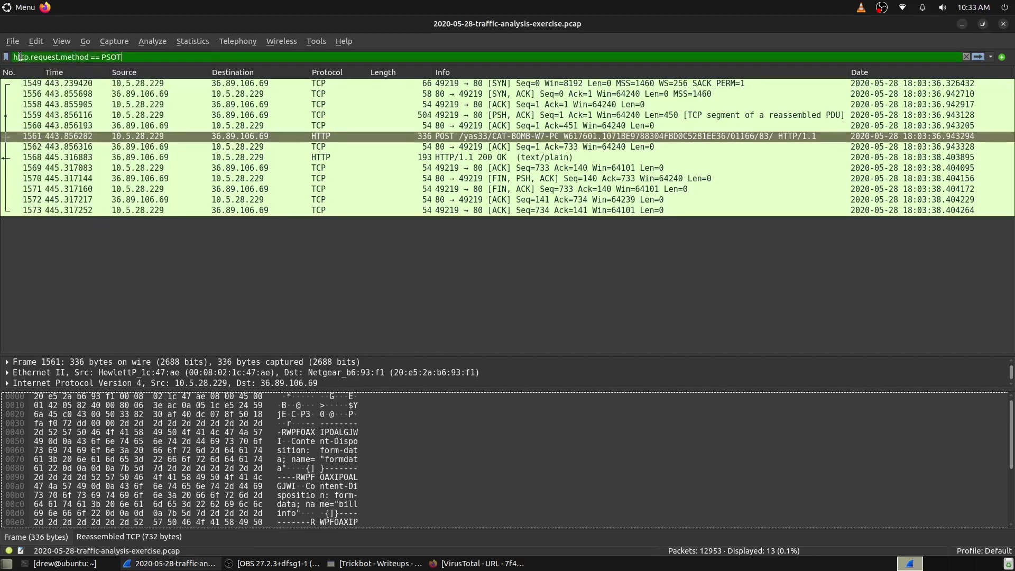
pyautogui.press('Return')
pyautogui.press('BackSpace')
pyautogui.press('BackSpace')
pyautogui.press('BackSpace')
pyautogui.write('OST')
pyautogui.press('Return')
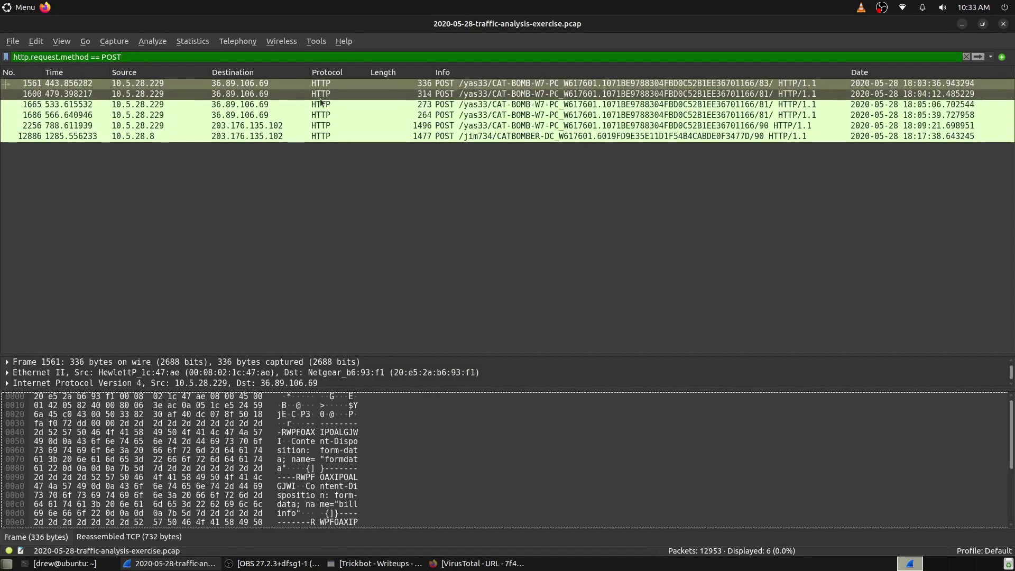
# - Follow the HTTP stream of POST packet 1600 sent to 36.89.106.69
pyautogui.click(320, 98)
pyautogui.rightClick(321, 99)
pyautogui.moveTo(470, 239)
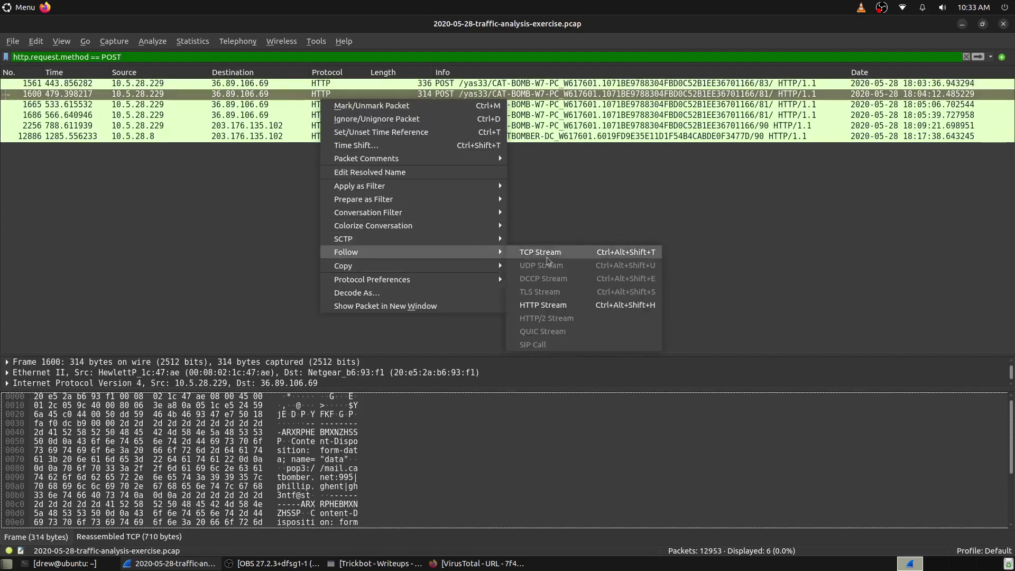
pyautogui.click(553, 305)
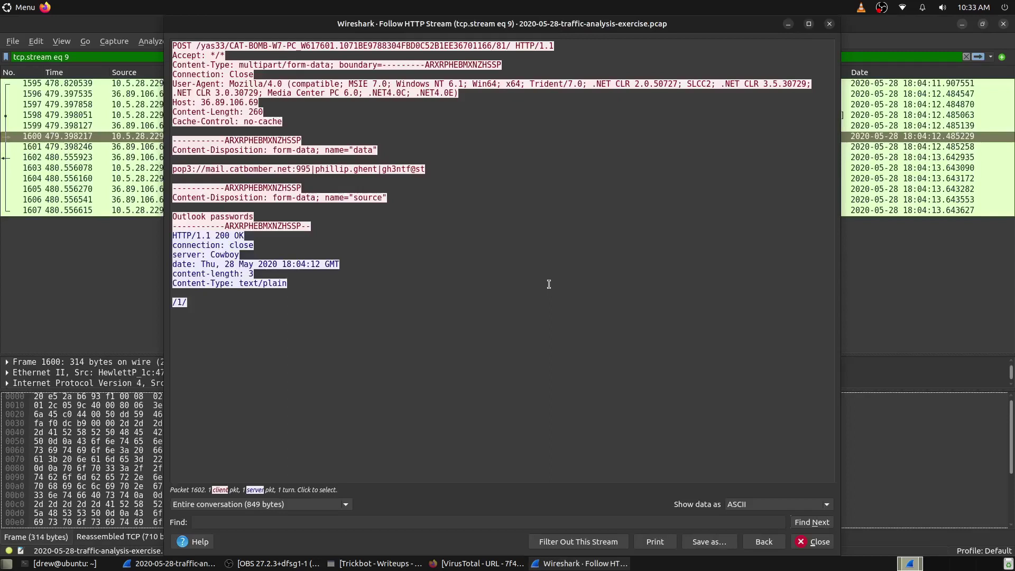
# - Highlight the mail credentials in the data section and the host name in the POST path, and close the stream window
pyautogui.moveTo(427, 169); pyautogui.dragTo(163, 170)
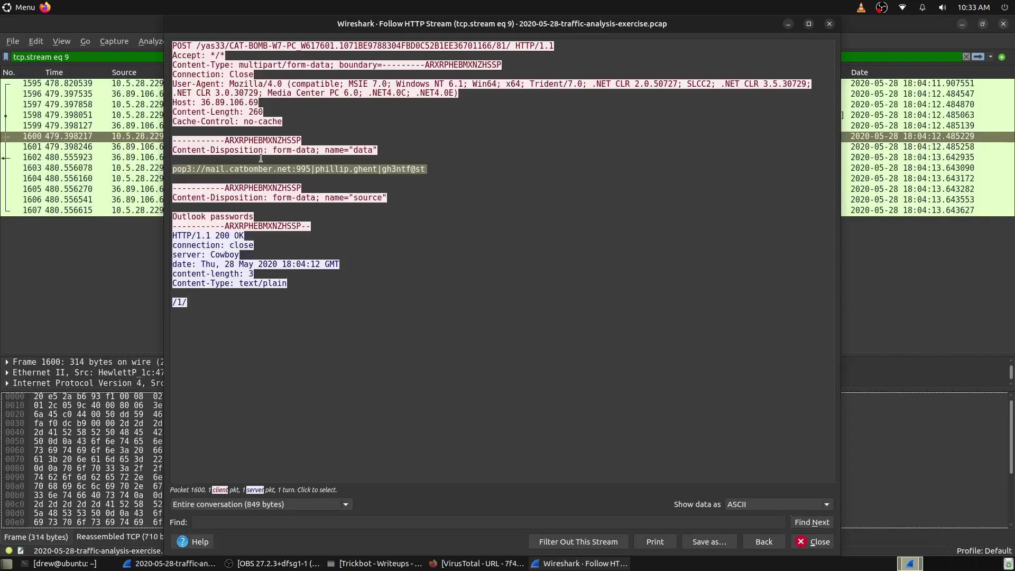
pyautogui.moveTo(467, 170); pyautogui.dragTo(317, 166)
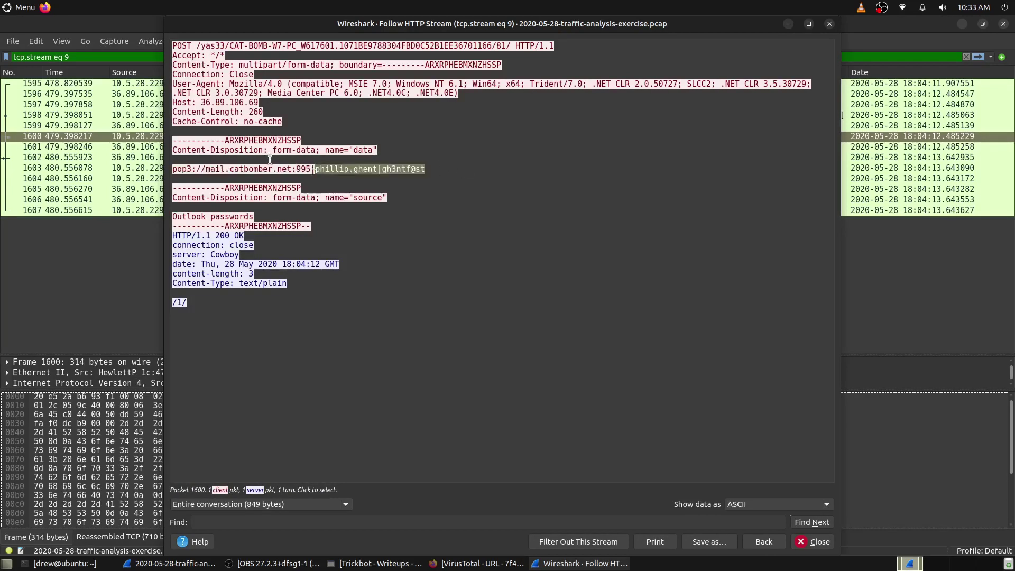
pyautogui.moveTo(429, 33); pyautogui.dragTo(444, 67)
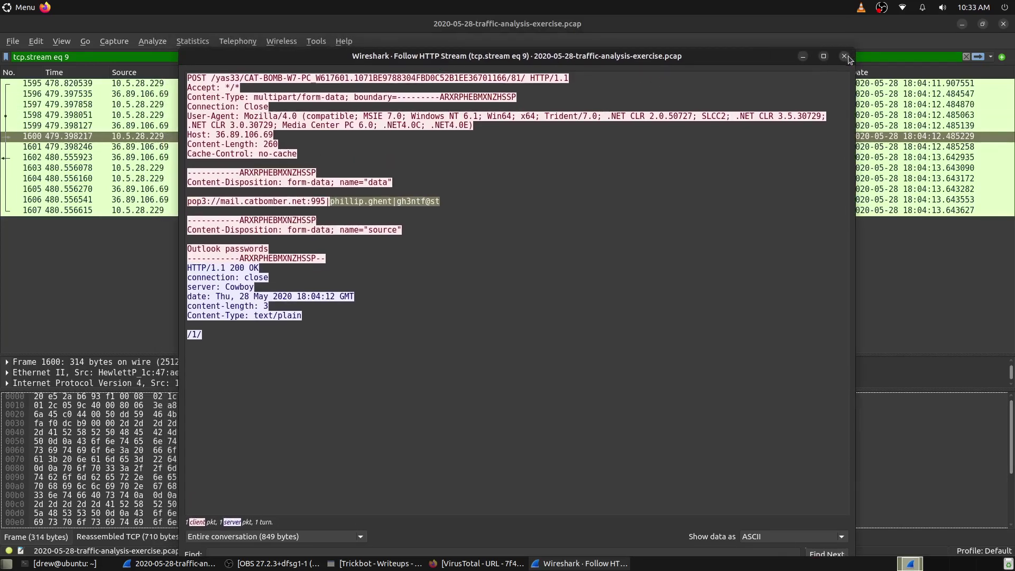
pyautogui.moveTo(204, 78); pyautogui.dragTo(296, 75)
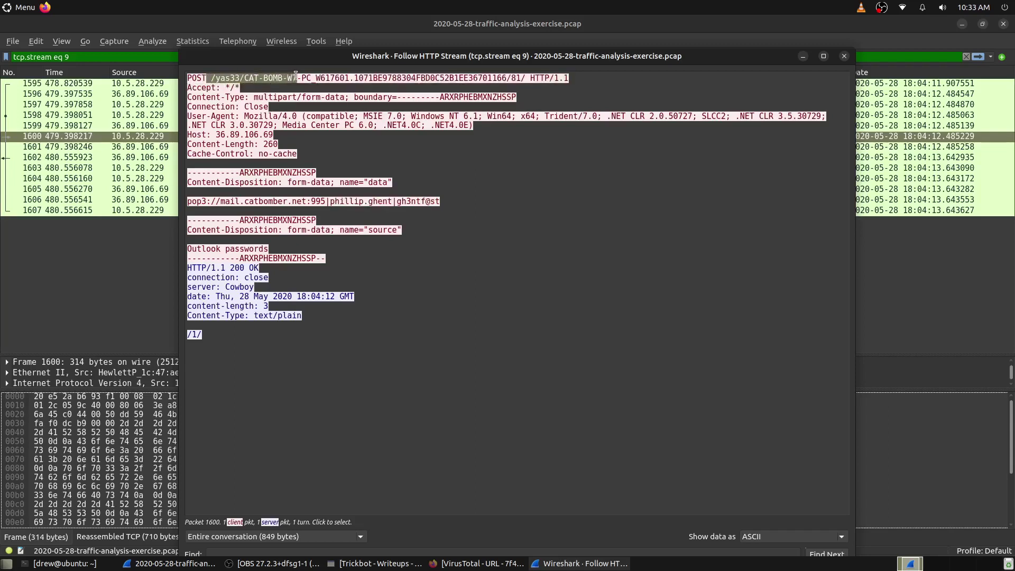
pyautogui.click(286, 79)
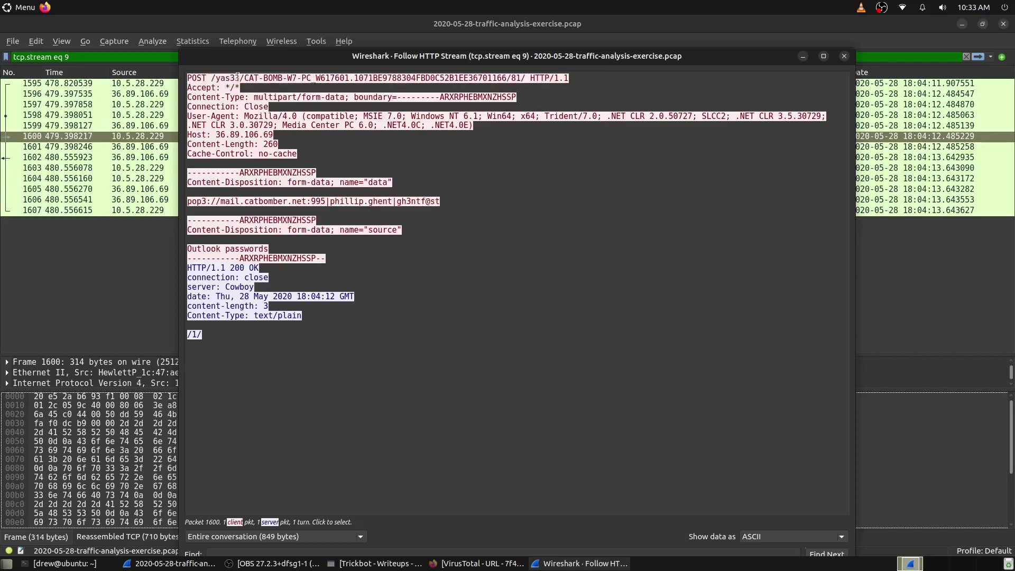
pyautogui.moveTo(251, 78)
pyautogui.mouseDown()
pyautogui.moveTo(314, 80)
pyautogui.moveTo(245, 73)
pyautogui.mouseUp()
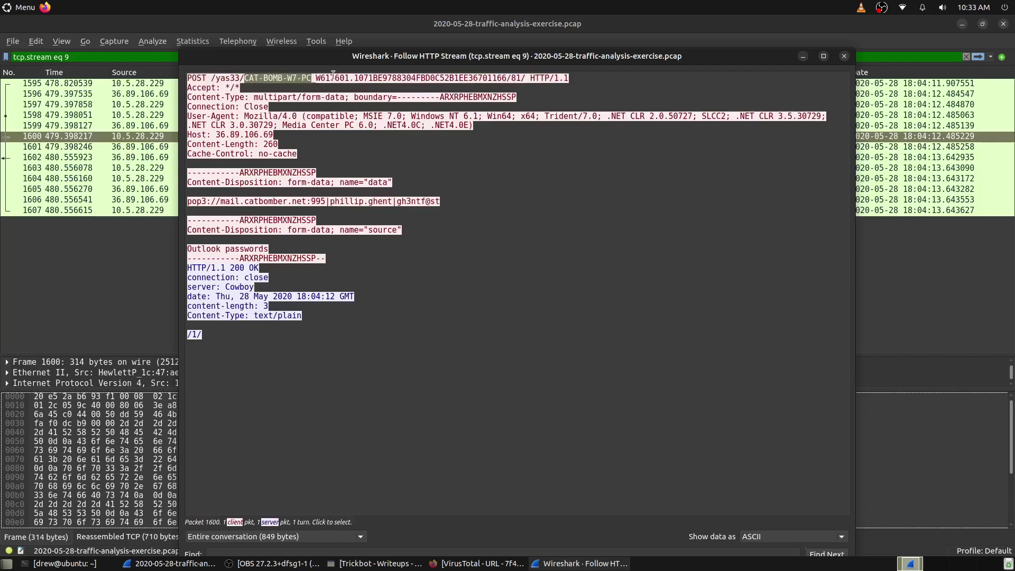
pyautogui.click(844, 57)
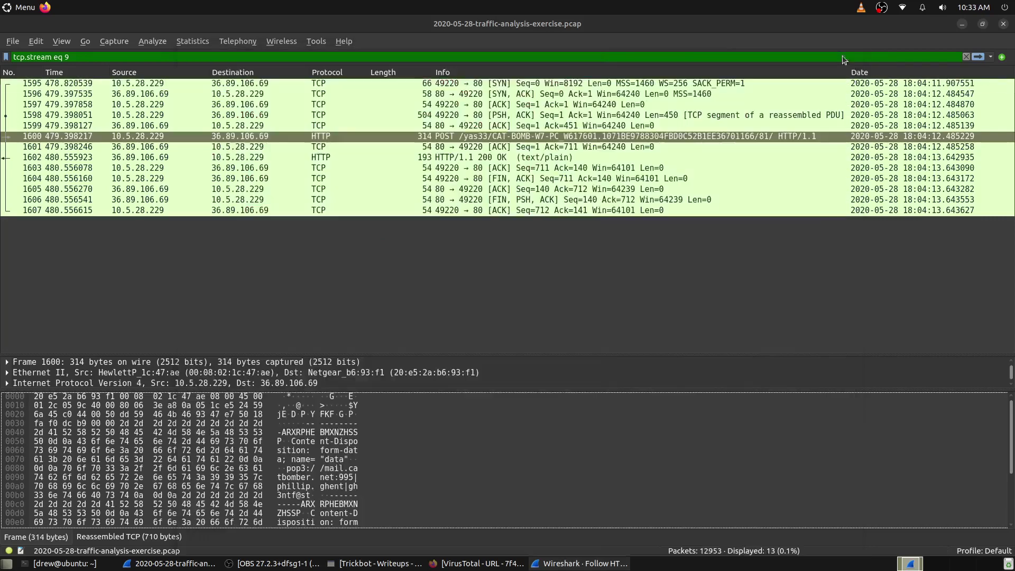
# - Reapply the http.request.method == POST filter and follow the HTTP stream of packet 1665
pyautogui.click(78, 55)
pyautogui.hotkey('ctrl', 'a')
pyautogui.write('http.request.method == POST')
pyautogui.press('Return')
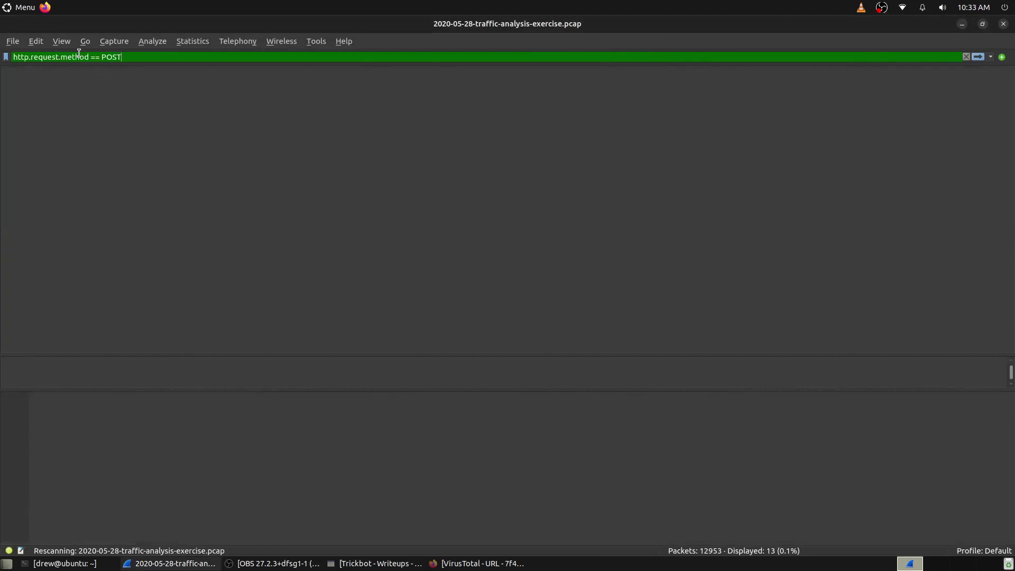
pyautogui.rightClick(187, 105)
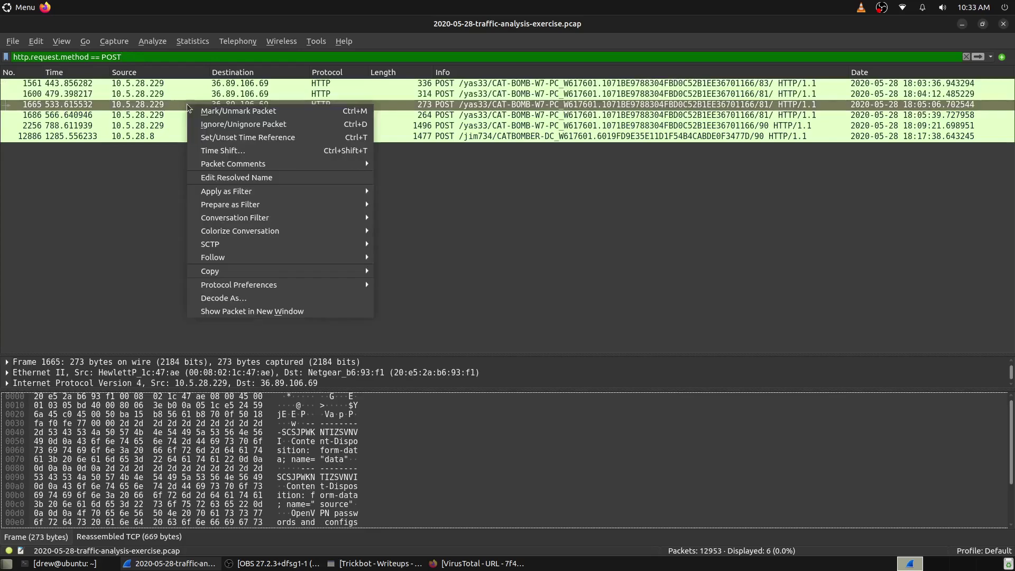
pyautogui.click(160, 101)
pyautogui.rightClick(149, 108)
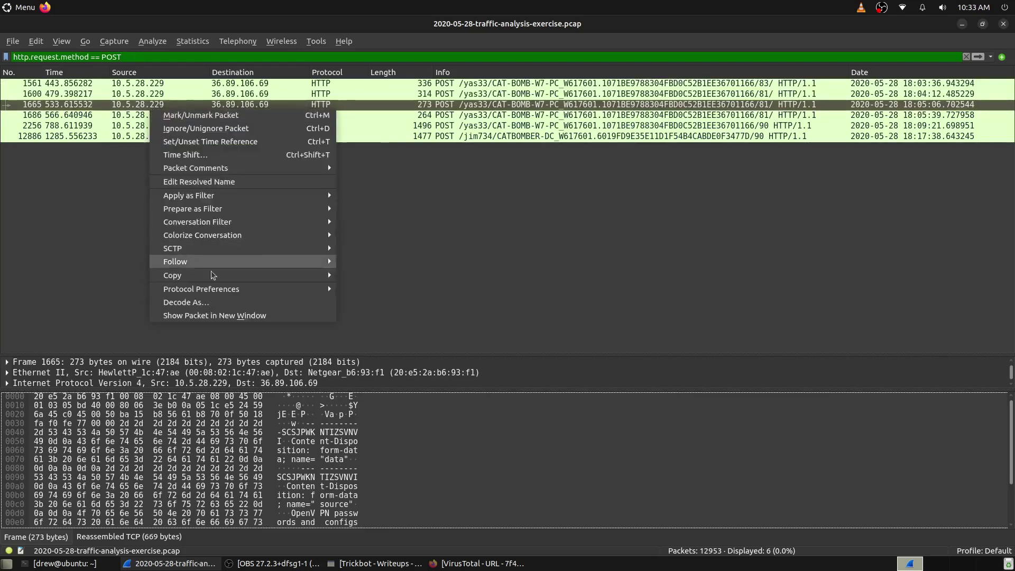
pyautogui.moveTo(238, 261)
pyautogui.click(358, 313)
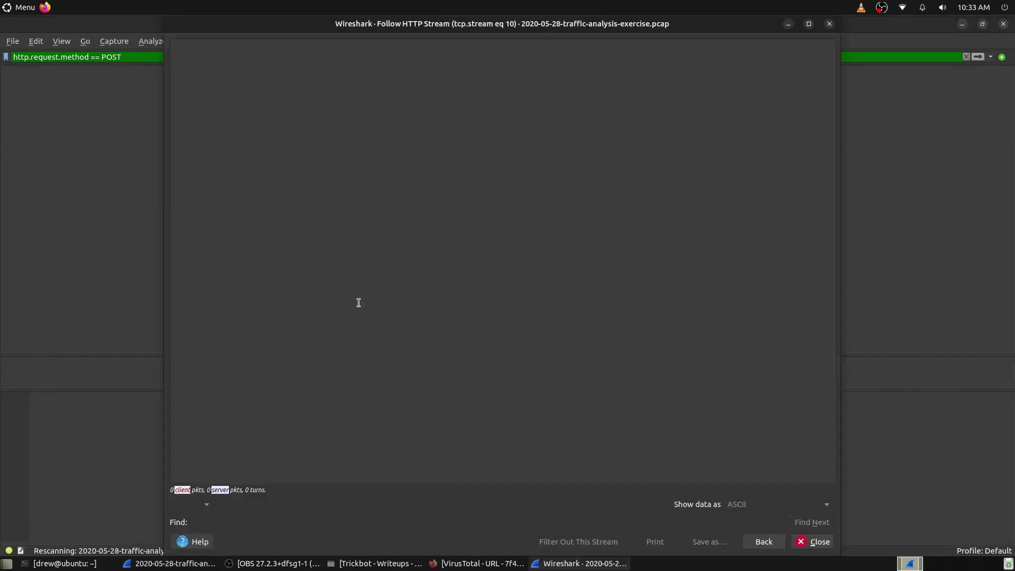
# - Examine the data and source sections of packet 1665's POST request, and close the stream window
pyautogui.moveTo(393, 189); pyautogui.dragTo(222, 127)
pyautogui.click(331, 161)
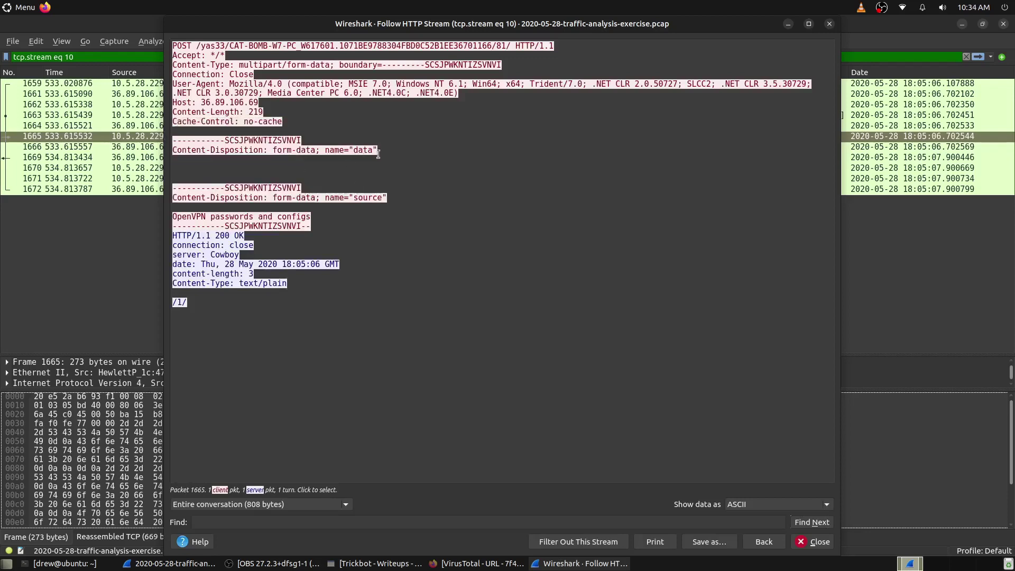
pyautogui.moveTo(386, 197); pyautogui.dragTo(204, 177)
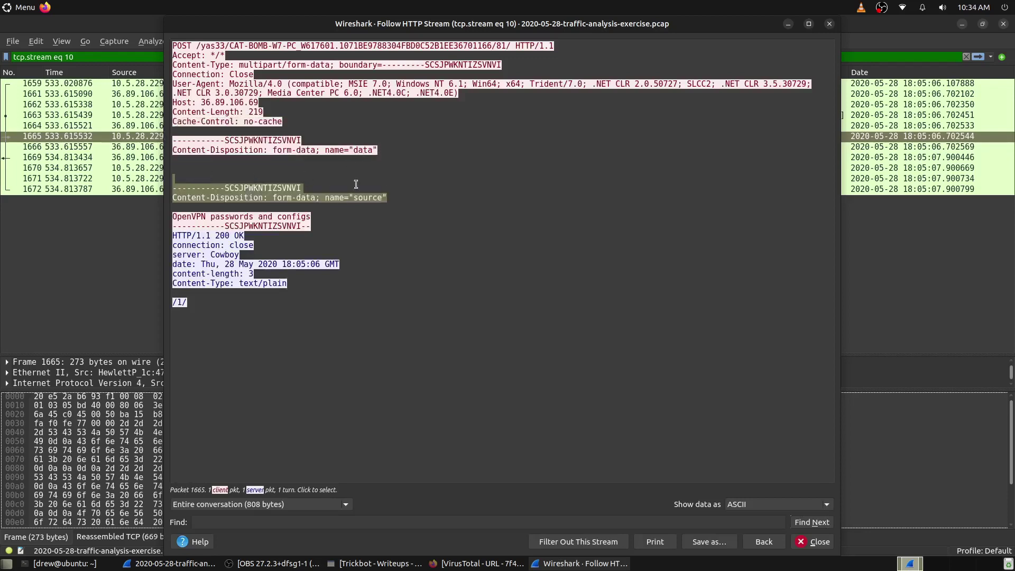
pyautogui.moveTo(319, 226); pyautogui.dragTo(318, 226)
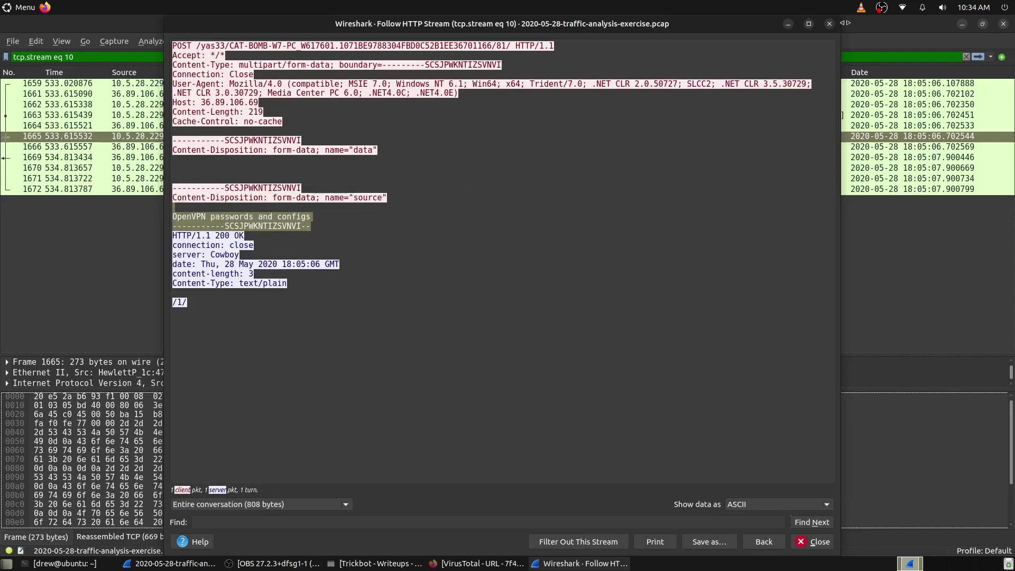
pyautogui.click(829, 24)
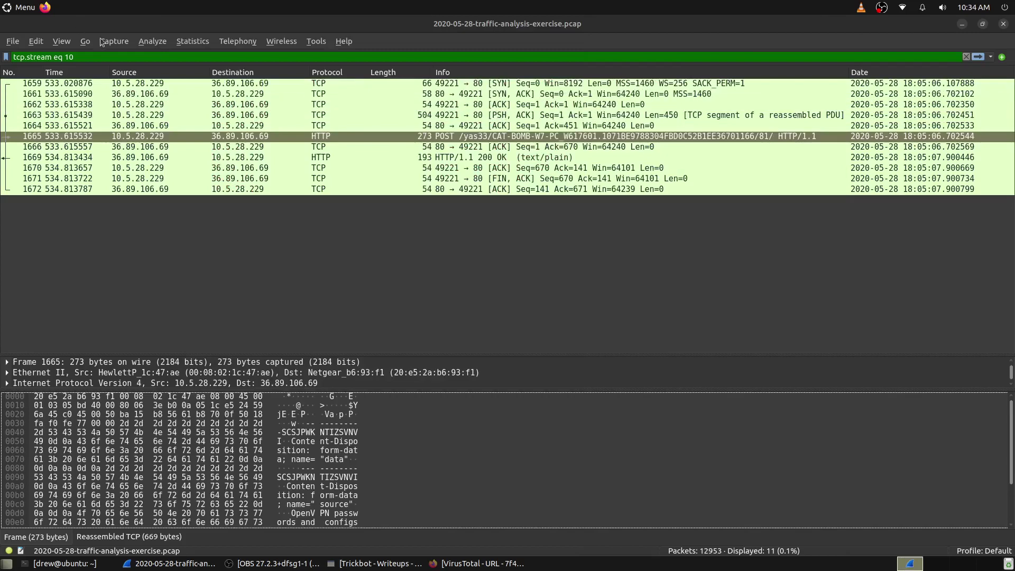
# - Restore the http.request.method == POST display filter to list the POST requests
pyautogui.click(100, 54)
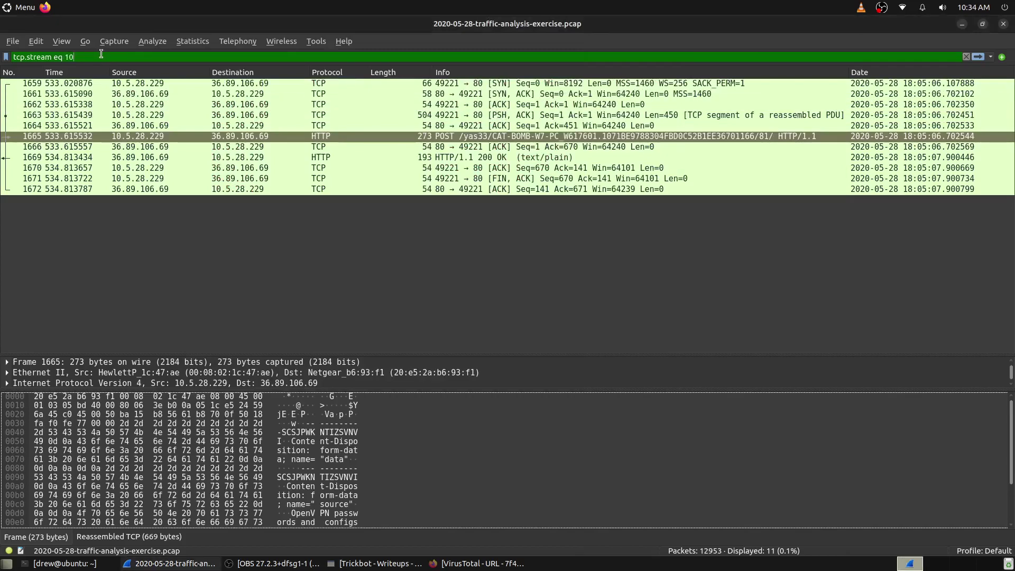
pyautogui.press('Down')
pyautogui.press('Return')
# - Follow the HTTP stream of POST packet 1686, highlight the content of its source section, and close the stream window
pyautogui.click(238, 115)
pyautogui.rightClick(233, 115)
pyautogui.moveTo(421, 272)
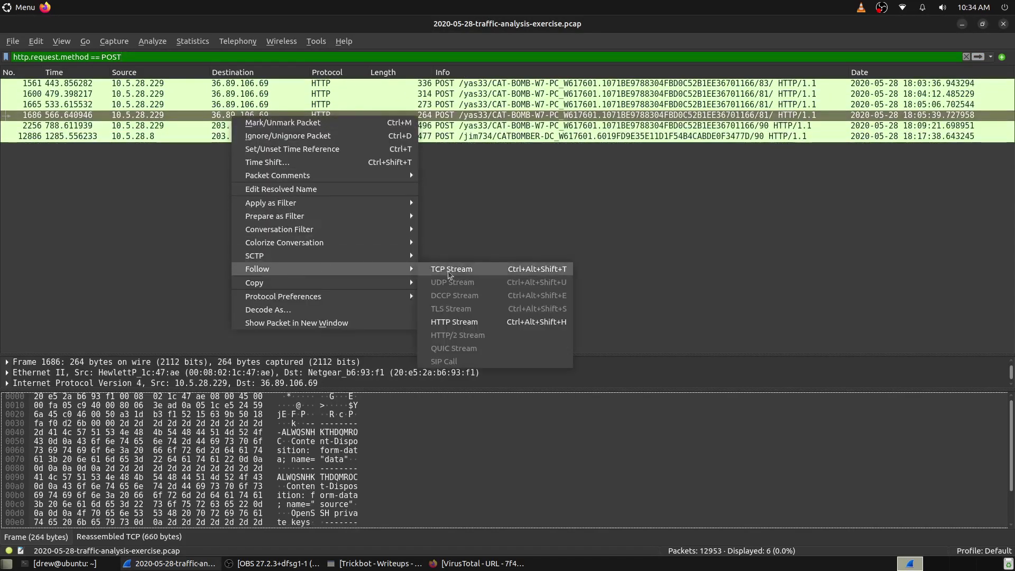
pyautogui.click(475, 321)
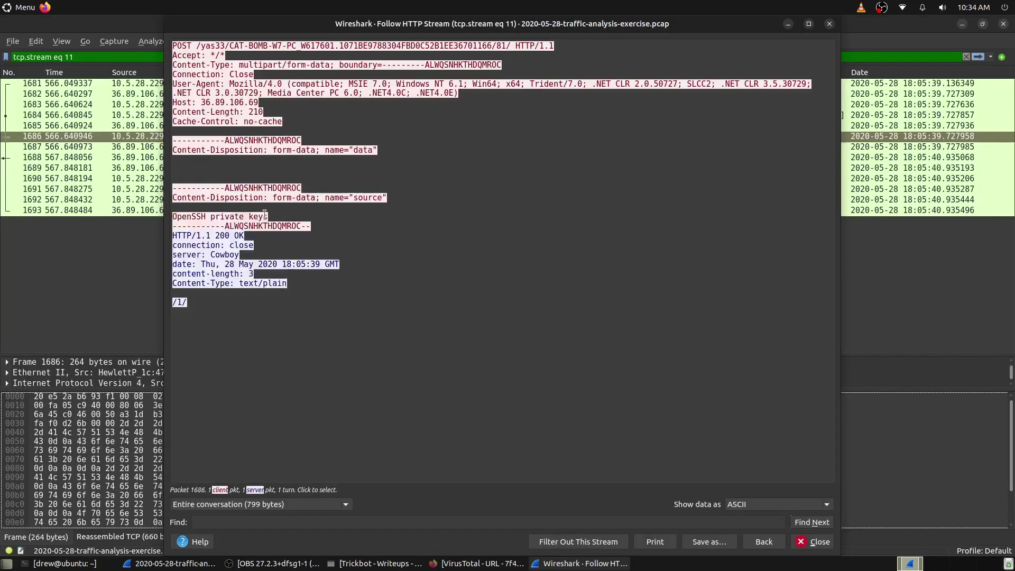
pyautogui.click(202, 211)
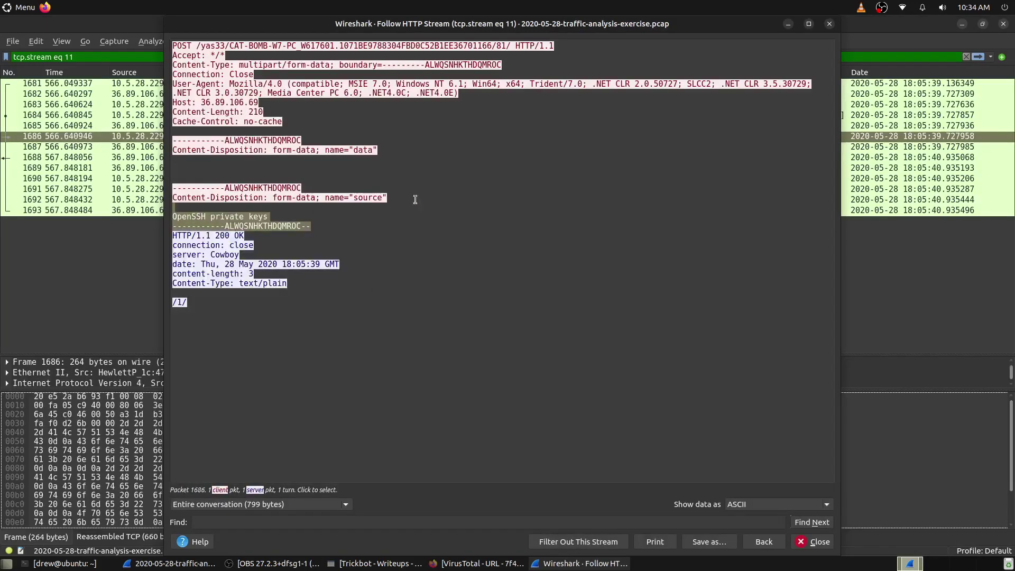
pyautogui.click(828, 24)
# - Bring back the http.request.method == POST filter and follow the HTTP stream of packet 2256 sent to 203.176.135.102
pyautogui.click(193, 58)
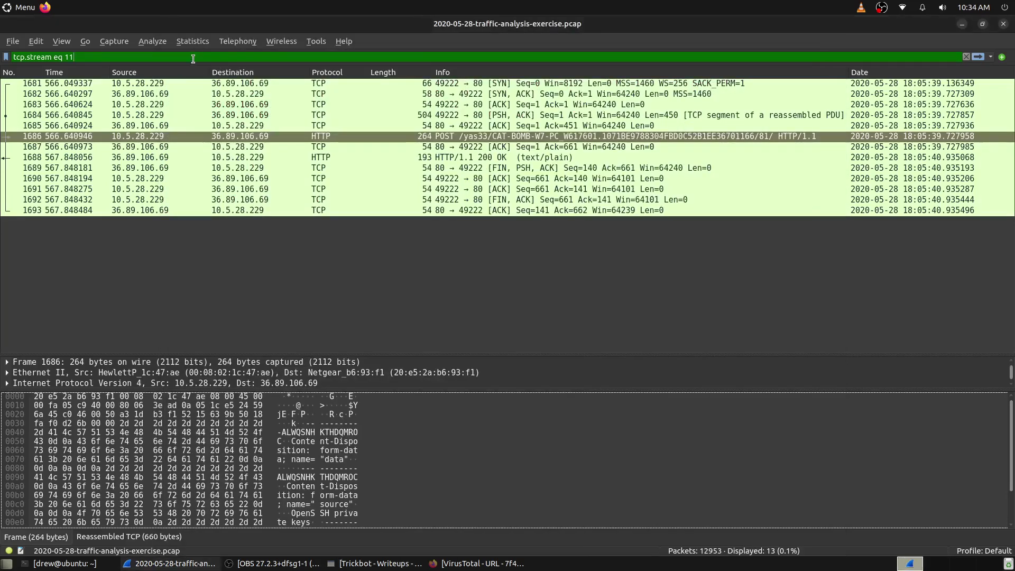
pyautogui.press('Down')
pyautogui.press('Return')
pyautogui.click(231, 128)
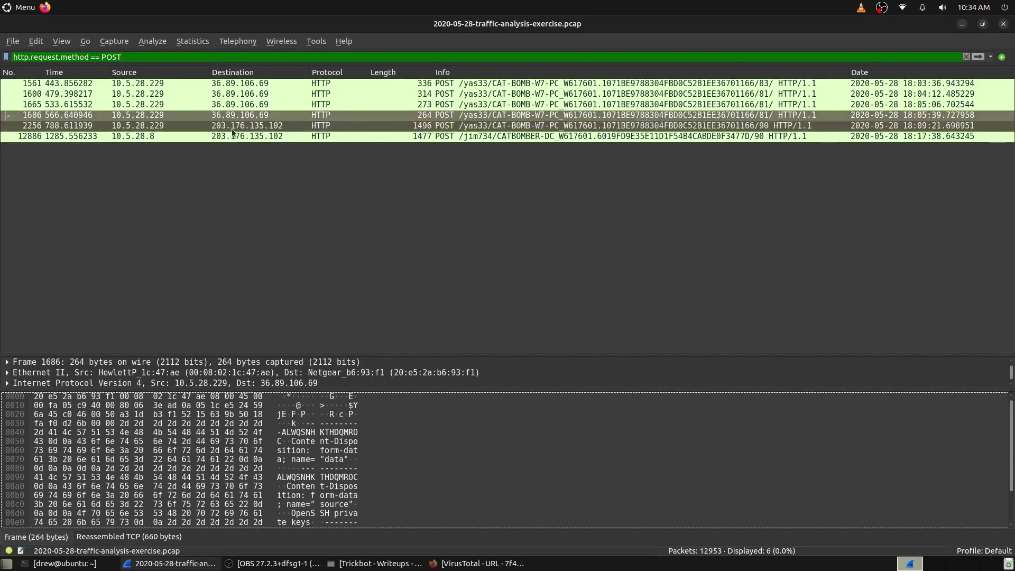
pyautogui.rightClick(232, 129)
pyautogui.moveTo(290, 284)
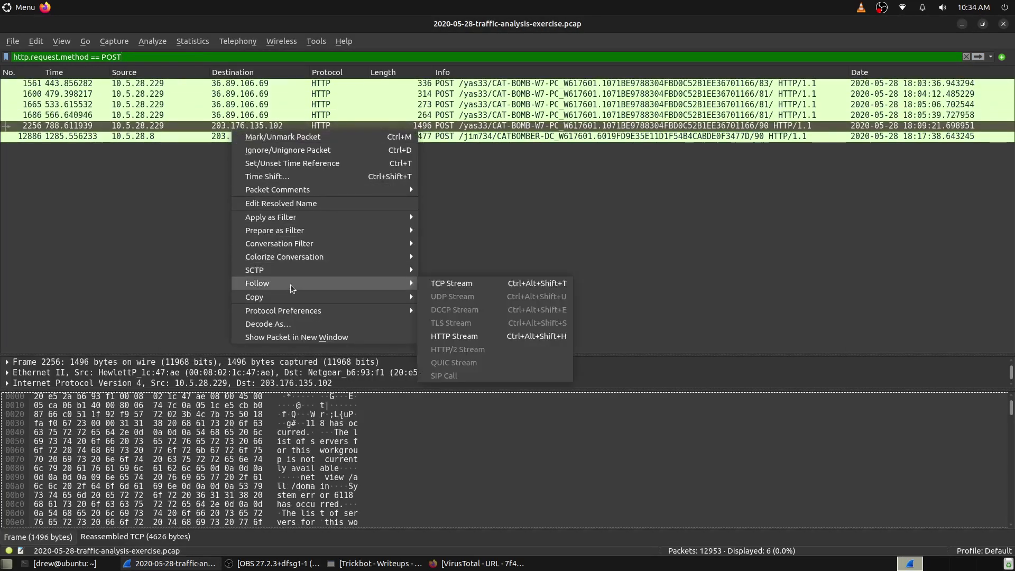
pyautogui.click(476, 336)
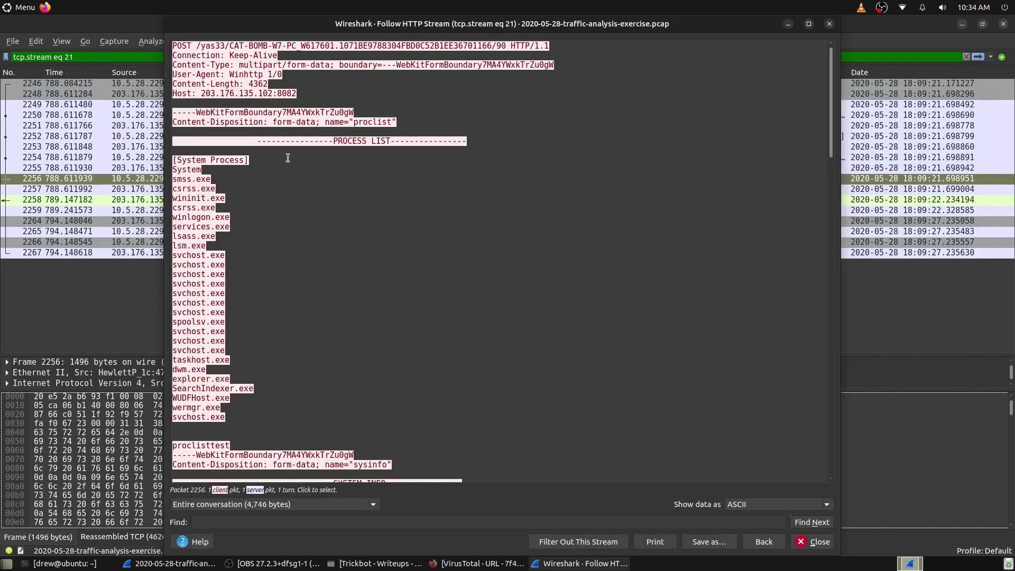
# - Read the process list in the POST request's HTTP stream, continuing to the system information section
pyautogui.scroll(-3, 297, 164)
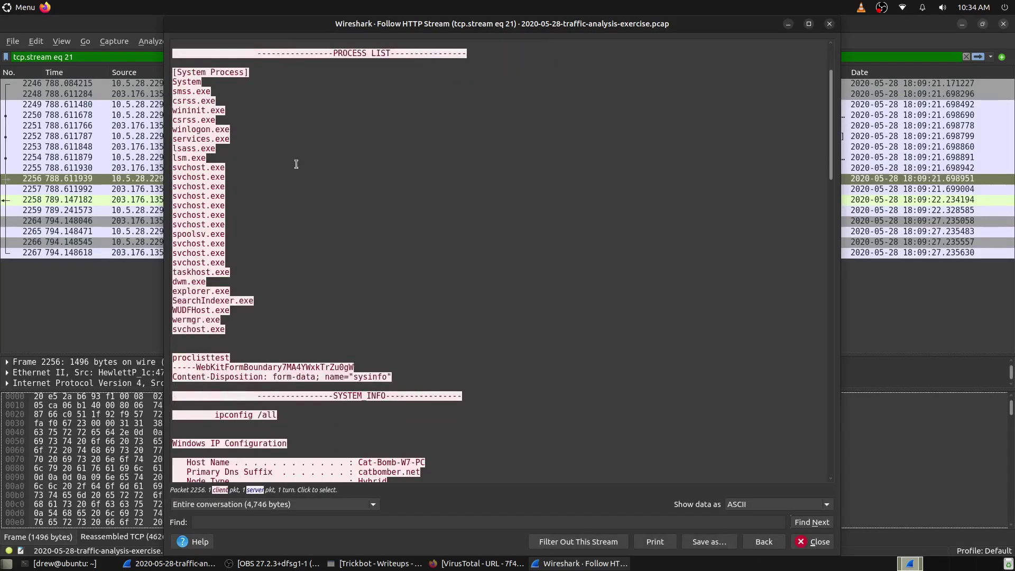
pyautogui.scroll(4, 295, 165)
pyautogui.scroll(-12, 226, 152)
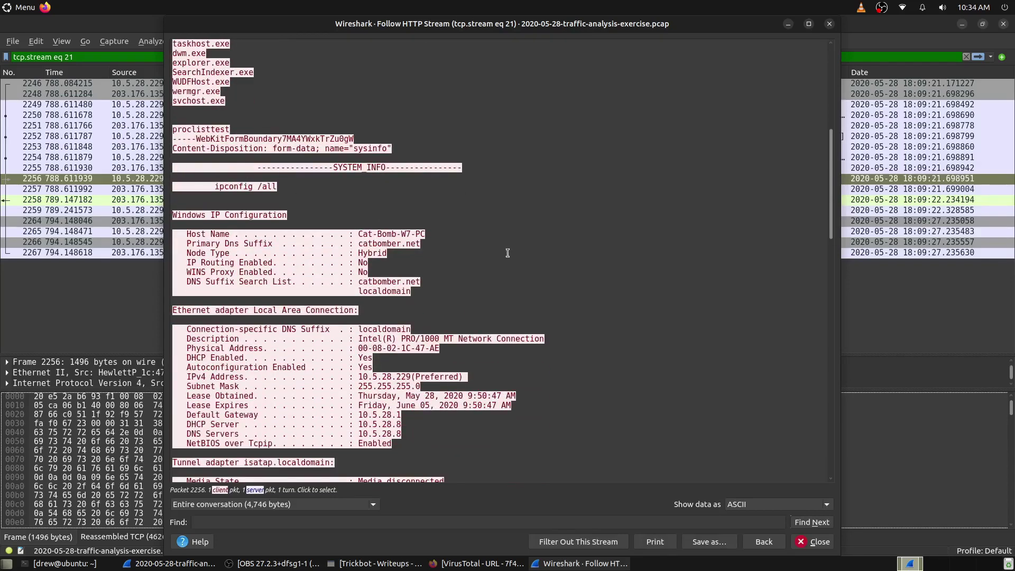
# - Highlight the host name, primary DNS suffix, IPv4 address and user name in the stream's system information section
pyautogui.moveTo(359, 236); pyautogui.dragTo(441, 236)
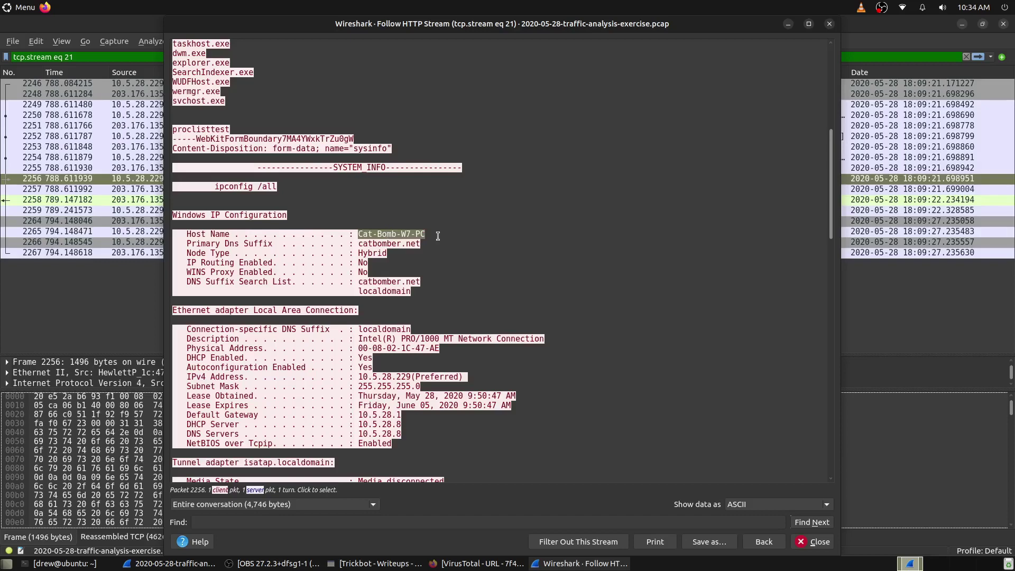
pyautogui.scroll(-1, 437, 236)
pyautogui.scroll(-1, 392, 278)
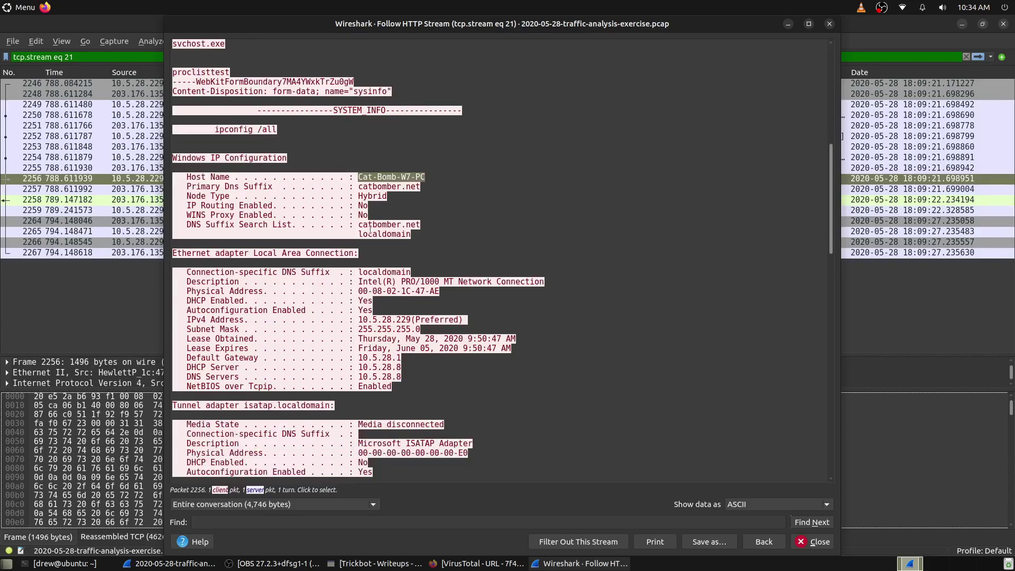
pyautogui.scroll(-1, 368, 228)
pyautogui.doubleClick(378, 158)
pyautogui.scroll(-1, 391, 180)
pyautogui.scroll(1, 371, 227)
pyautogui.moveTo(358, 291); pyautogui.dragTo(415, 292)
pyautogui.scroll(-5, 413, 292)
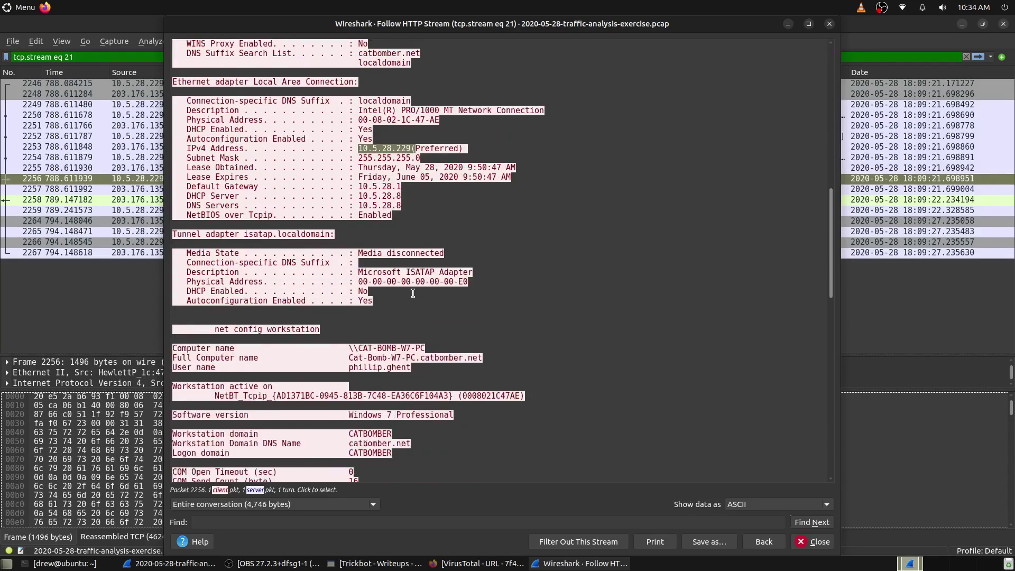
pyautogui.moveTo(414, 367); pyautogui.dragTo(348, 367)
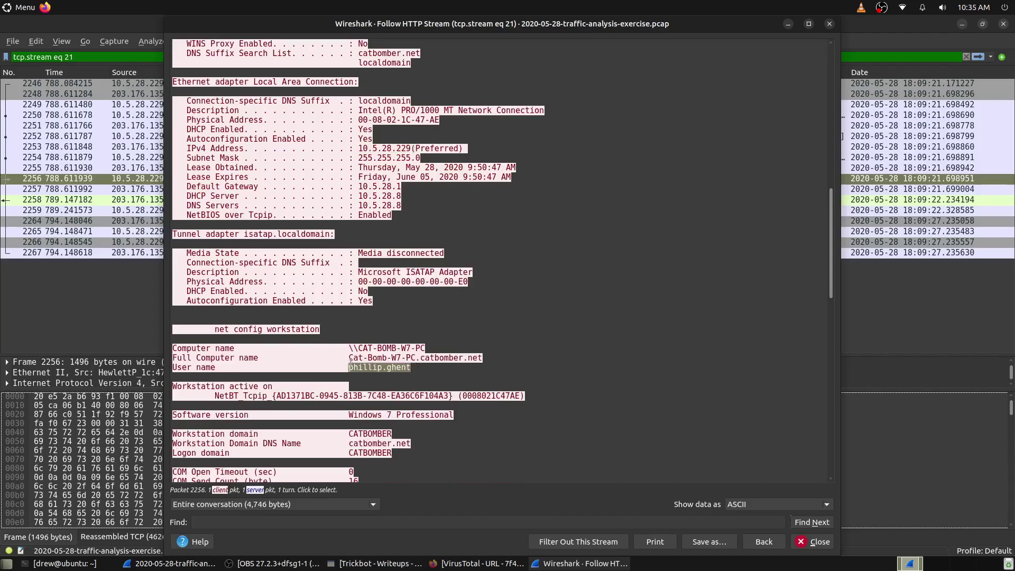
# - Read packet 2256's stream through the net view and nltest output to the local machine data, and highlight Administrator in the username list
pyautogui.scroll(-3, 370, 309)
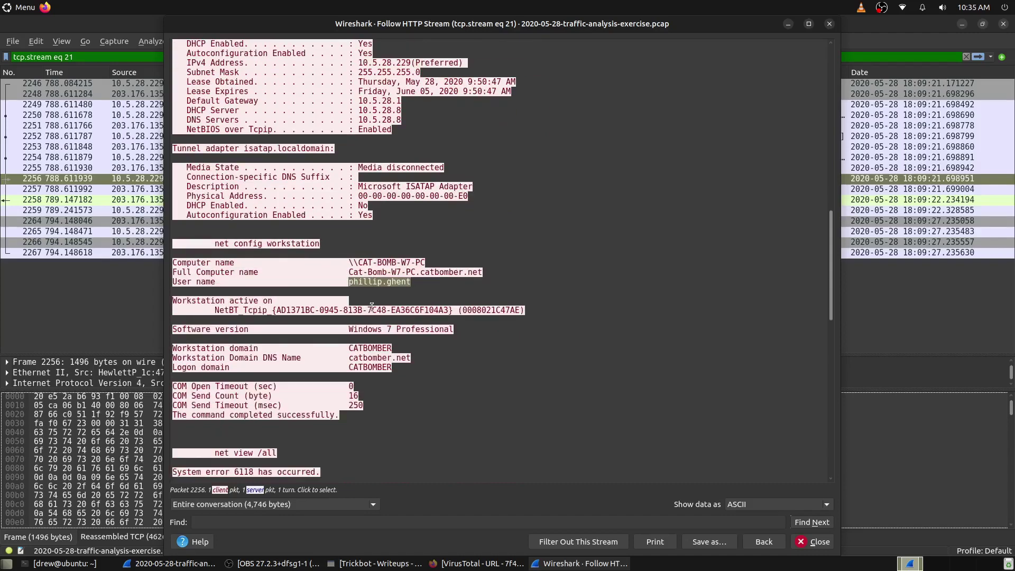
pyautogui.scroll(-3, 372, 301)
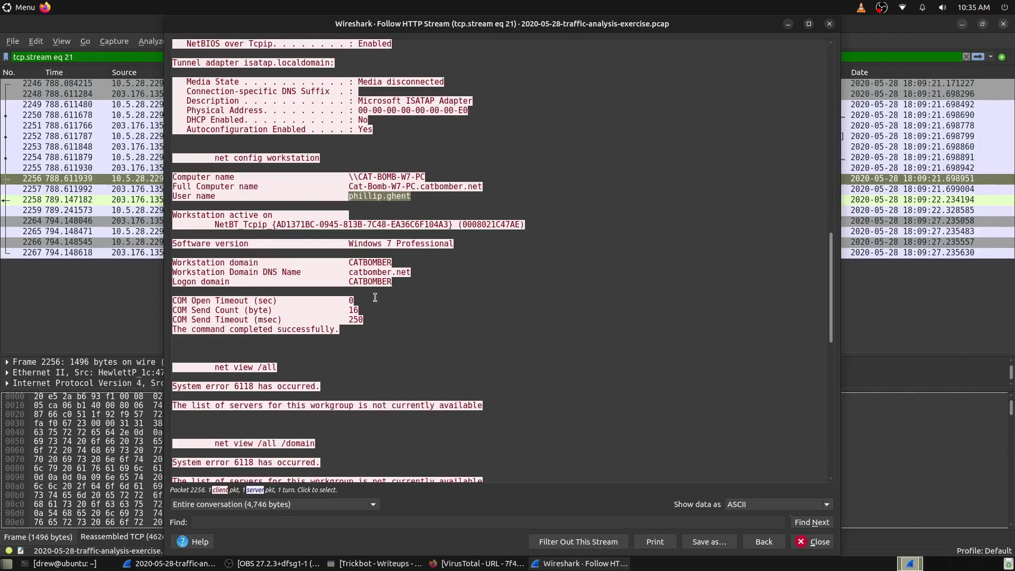
pyautogui.scroll(-7, 374, 298)
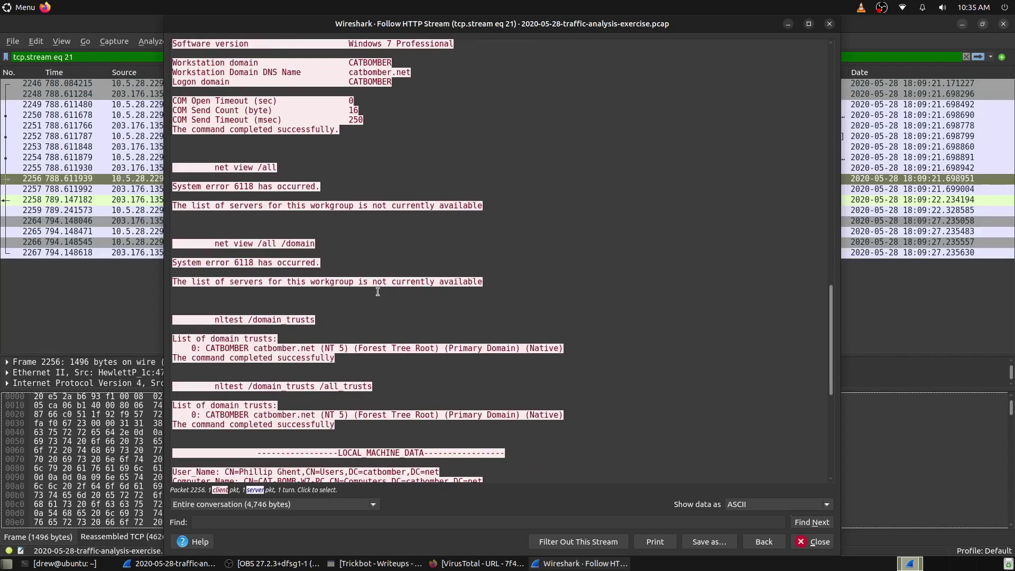
pyautogui.scroll(-5, 373, 290)
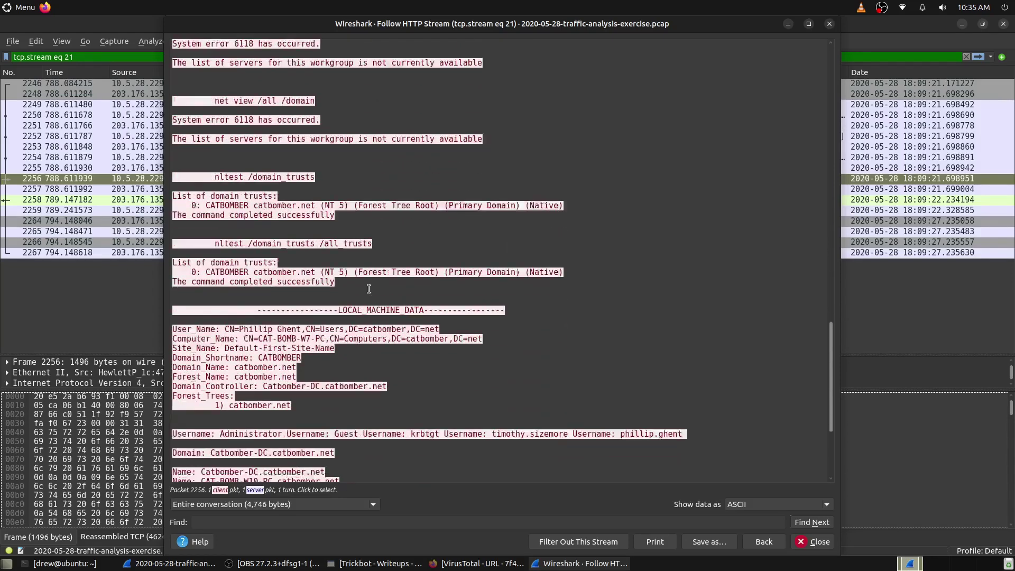
pyautogui.scroll(-1, 368, 288)
pyautogui.scroll(-2, 368, 289)
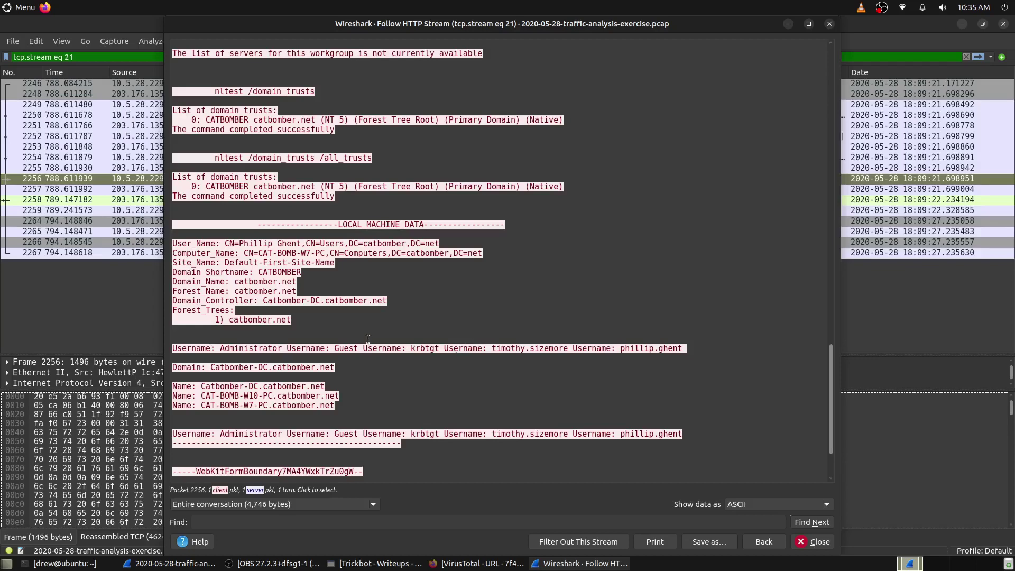
pyautogui.moveTo(329, 396); pyautogui.dragTo(207, 396)
pyautogui.moveTo(223, 350); pyautogui.dragTo(405, 341)
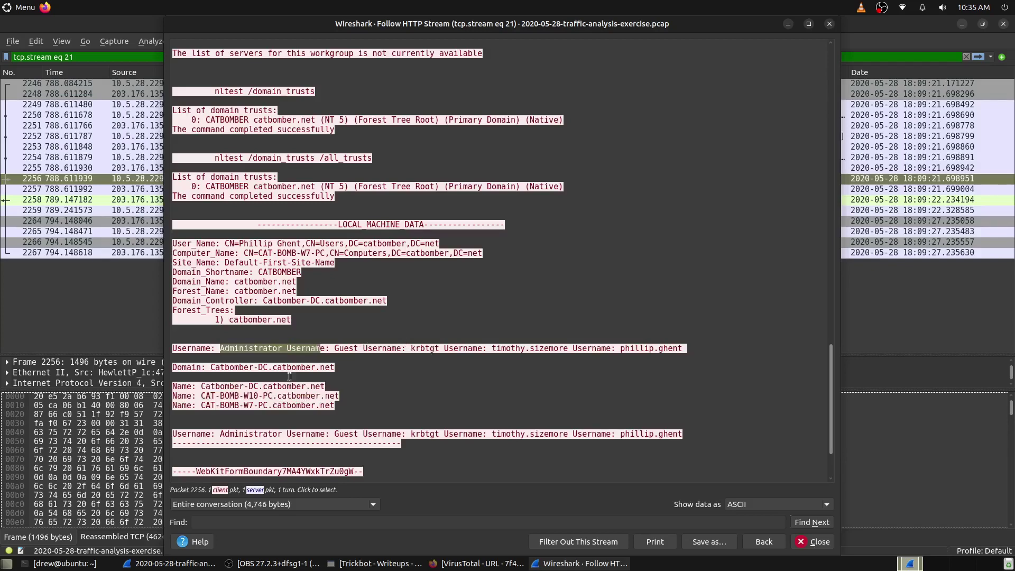
# - Highlight the Catbomber-DC, CAT-BOMB-W10-PC and CAT-BOMB-W7-PC computer names in the local machine data and close the stream window
pyautogui.moveTo(202, 389)
pyautogui.mouseDown()
pyautogui.moveTo(324, 389)
pyautogui.moveTo(202, 383)
pyautogui.mouseUp()
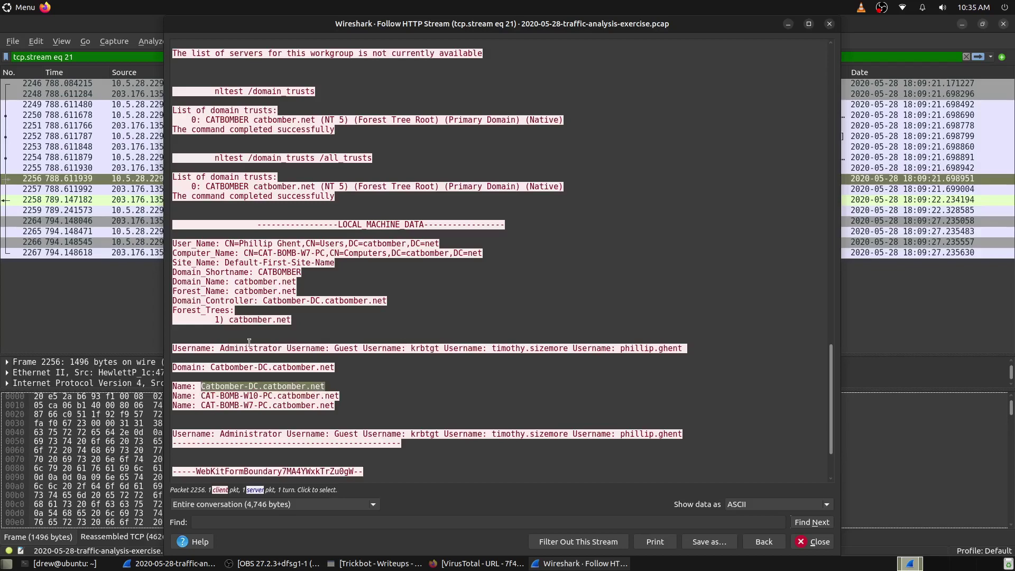
pyautogui.click(431, 349)
pyautogui.moveTo(191, 396); pyautogui.dragTo(332, 396)
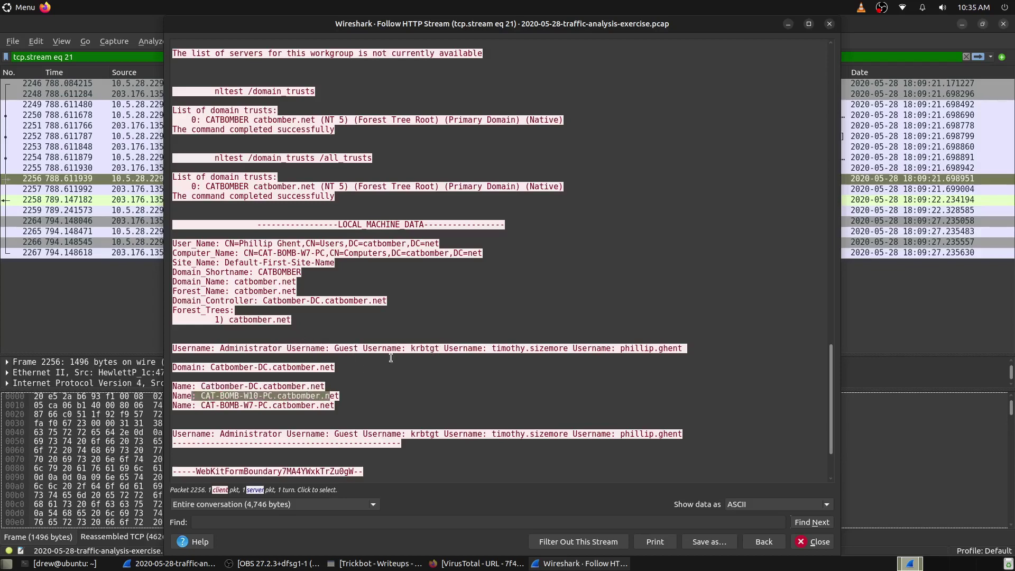
pyautogui.moveTo(506, 348); pyautogui.dragTo(564, 346)
pyautogui.moveTo(201, 405); pyautogui.dragTo(333, 405)
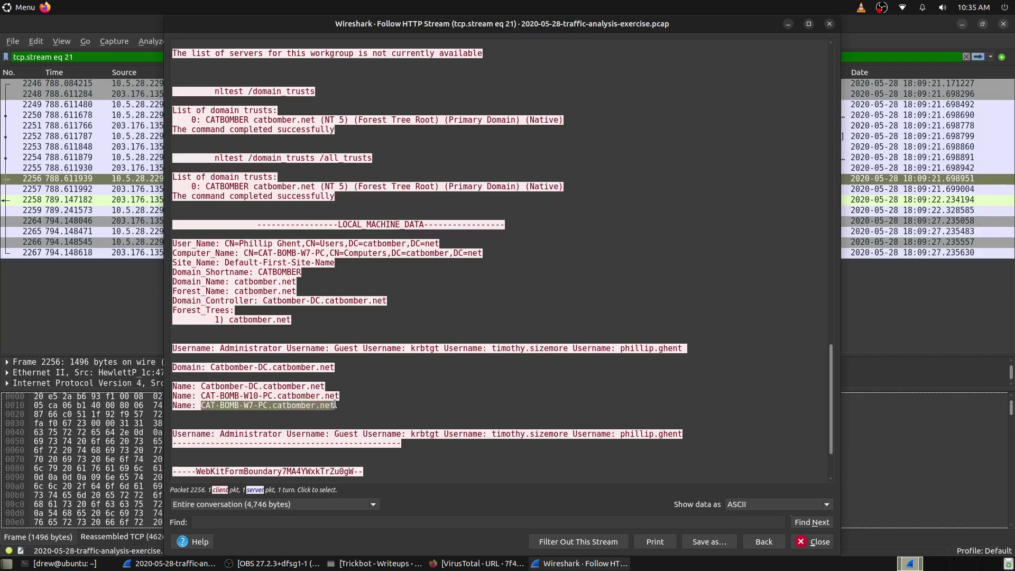
pyautogui.scroll(-3, 335, 400)
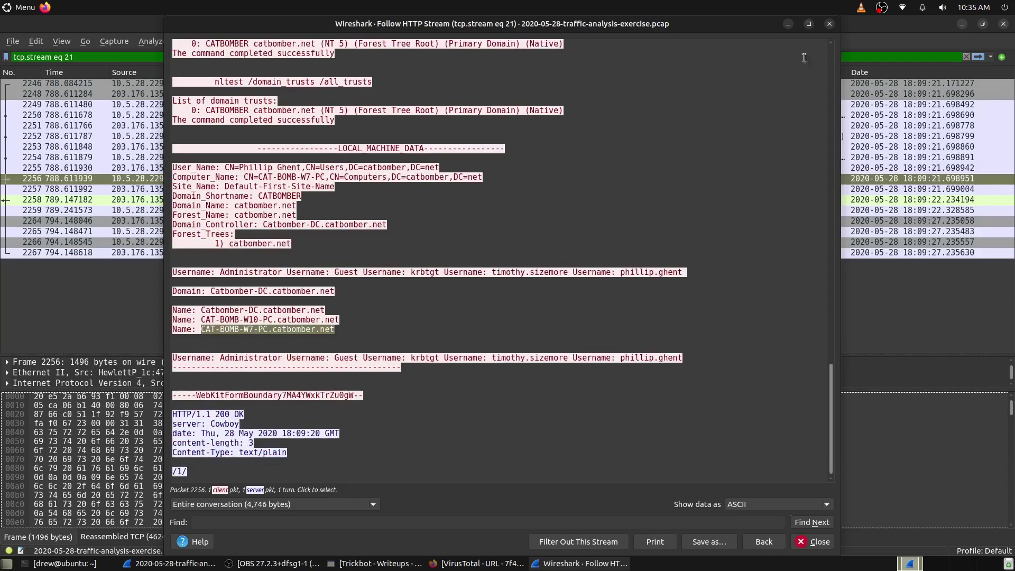
pyautogui.click(828, 24)
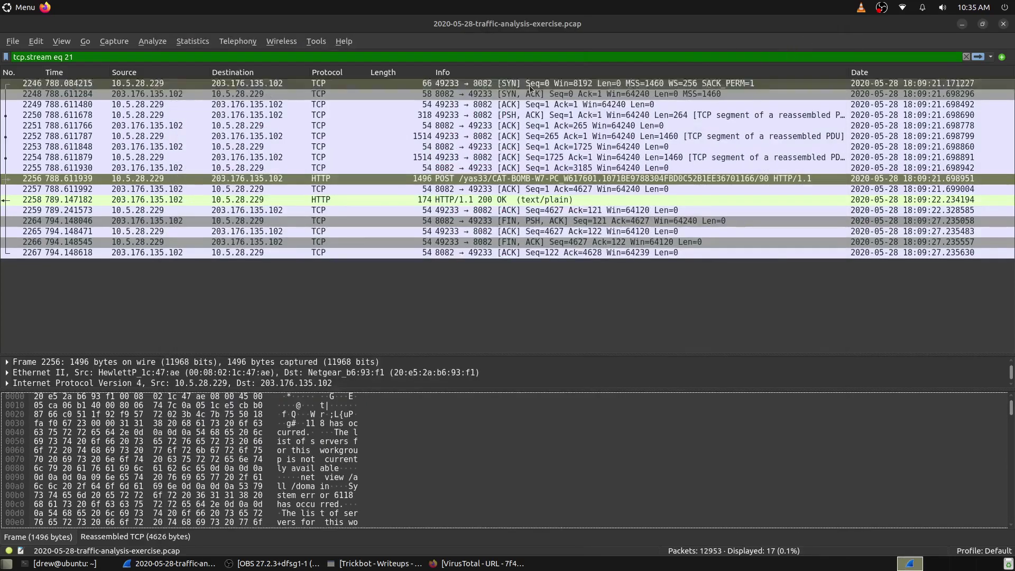
# - Restore the http.request.method == POST filter and follow the HTTP stream of packet 12886 sent by 10.5.28.8
pyautogui.click(74, 56)
pyautogui.press('BackSpace')
pyautogui.press('BackSpace')
pyautogui.write('11')
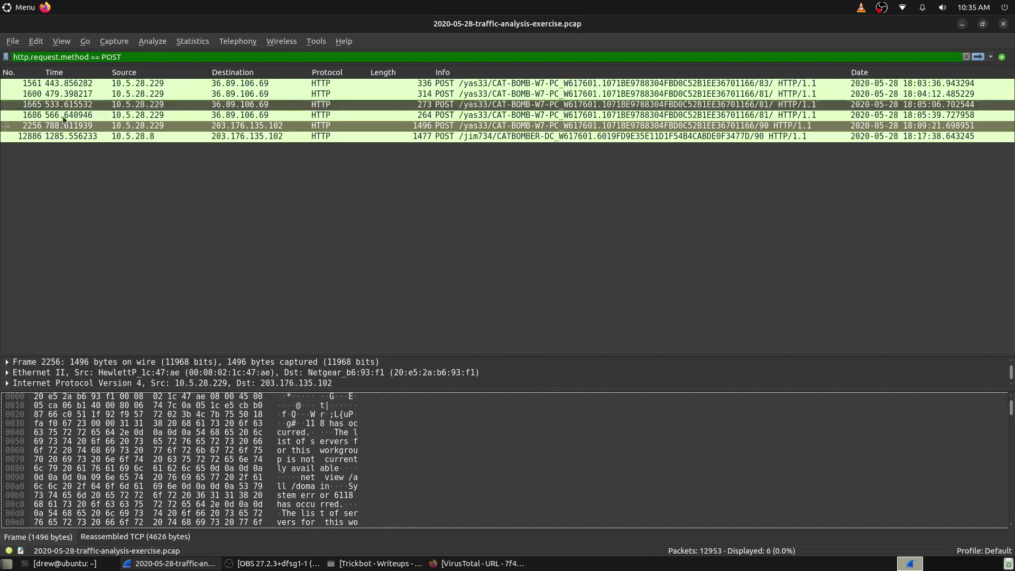
pyautogui.click(84, 136)
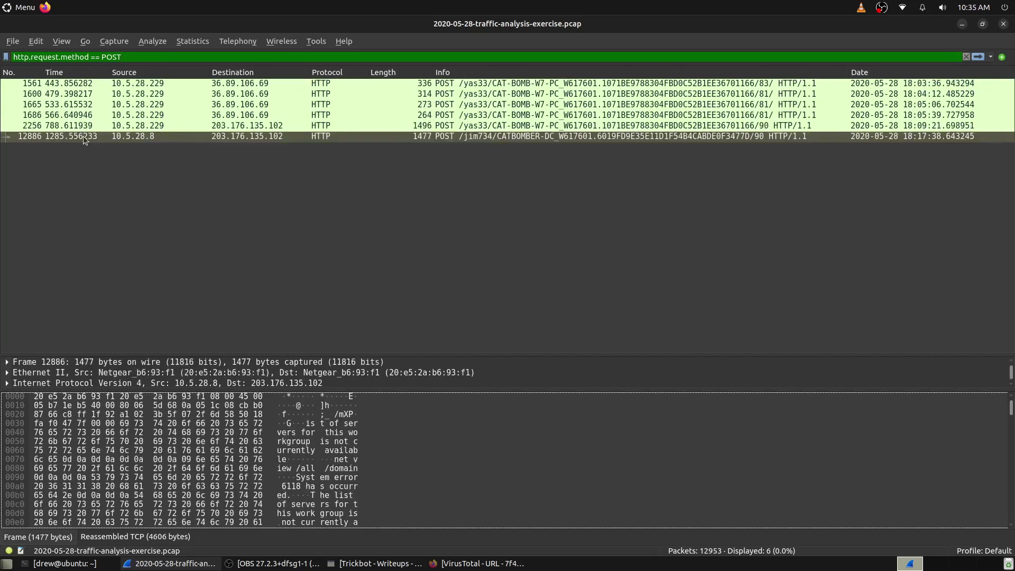
pyautogui.rightClick(135, 136)
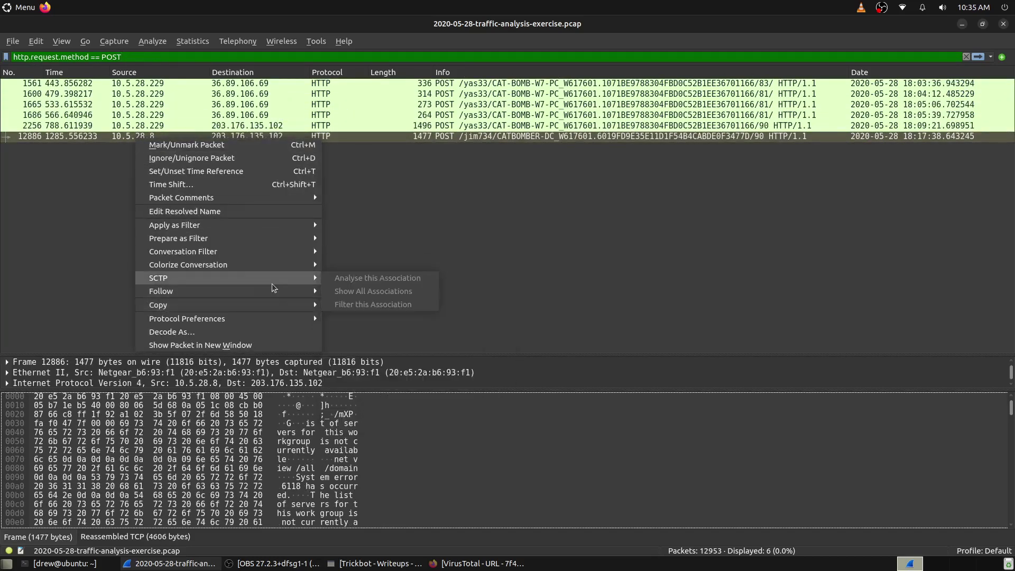
pyautogui.click(356, 338)
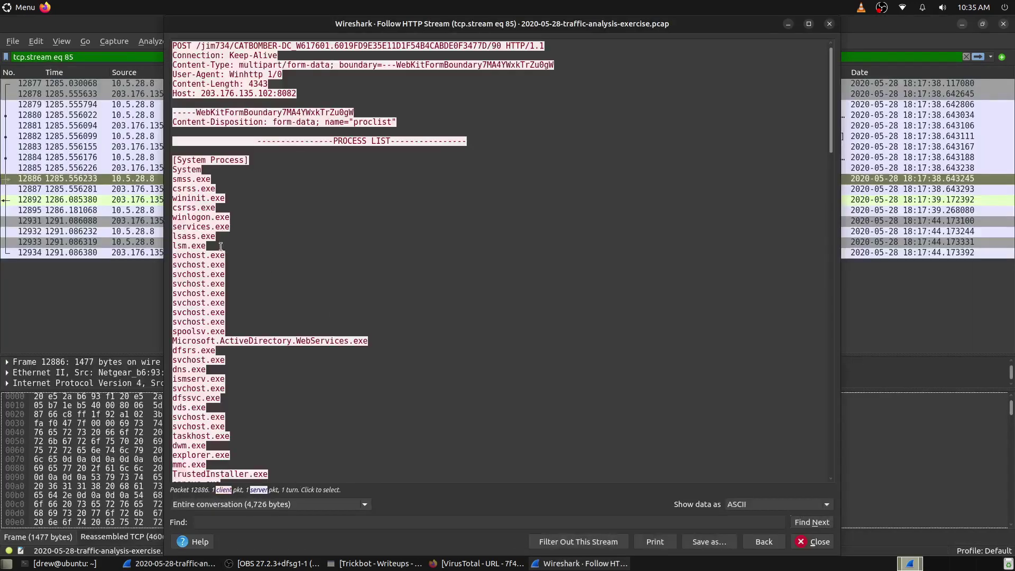
# - Highlight the Windows IP configuration, Ethernet adapter and tunnel adapter details in the stream's system information section
pyautogui.scroll(-15, 221, 246)
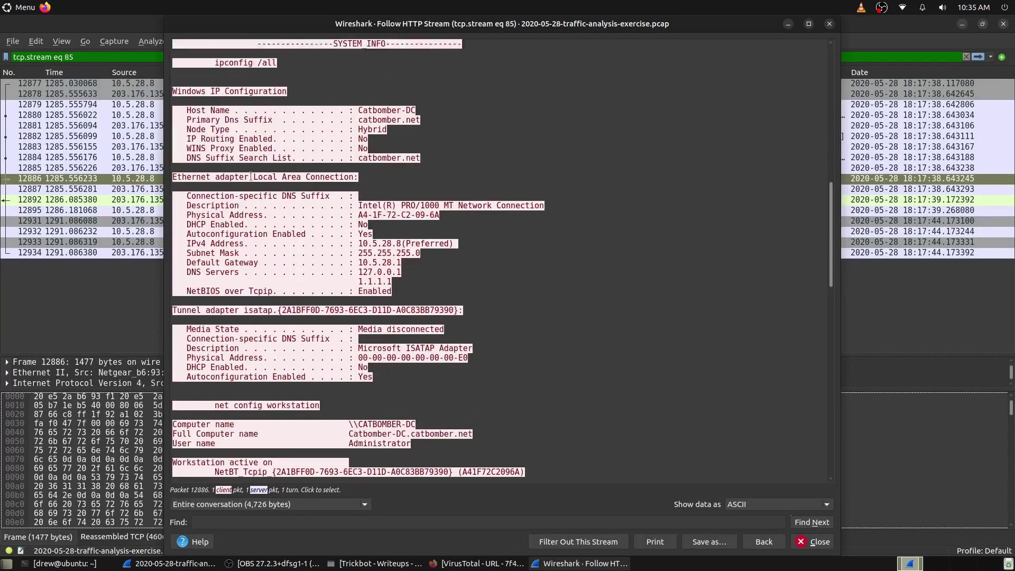
pyautogui.scroll(2, 251, 177)
pyautogui.moveTo(407, 210); pyautogui.dragTo(194, 157)
pyautogui.click(206, 163)
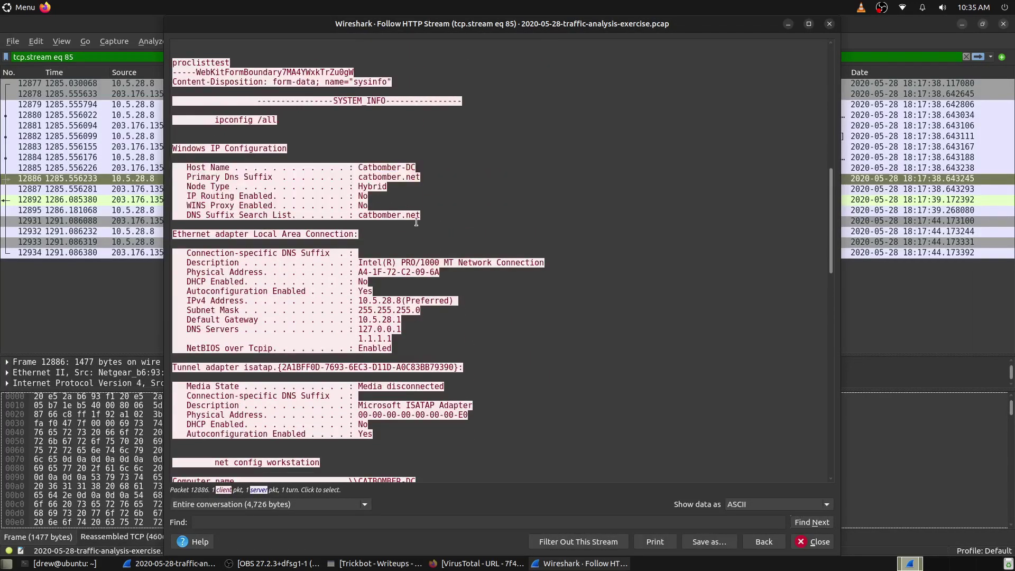
pyautogui.scroll(-3, 451, 260)
pyautogui.moveTo(451, 258); pyautogui.dragTo(175, 166)
pyautogui.scroll(-3, 180, 169)
pyautogui.moveTo(376, 260); pyautogui.dragTo(174, 184)
pyautogui.scroll(-2, 350, 285)
# - Highlight the username, domain and computer name entries in the stream's local machine data section and close the stream window
pyautogui.scroll(-14, 350, 285)
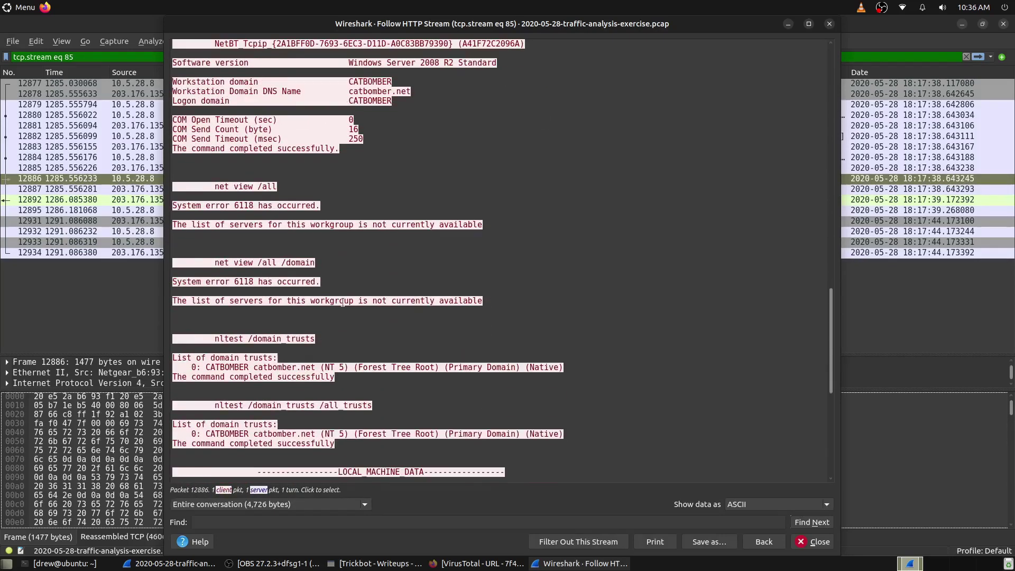
pyautogui.scroll(-6, 313, 290)
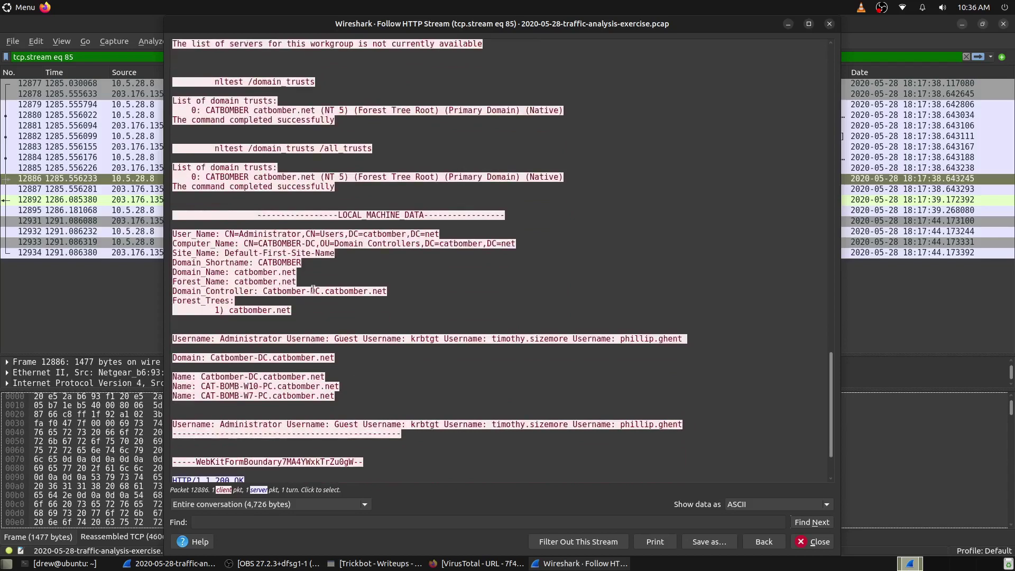
pyautogui.moveTo(335, 339); pyautogui.dragTo(173, 263)
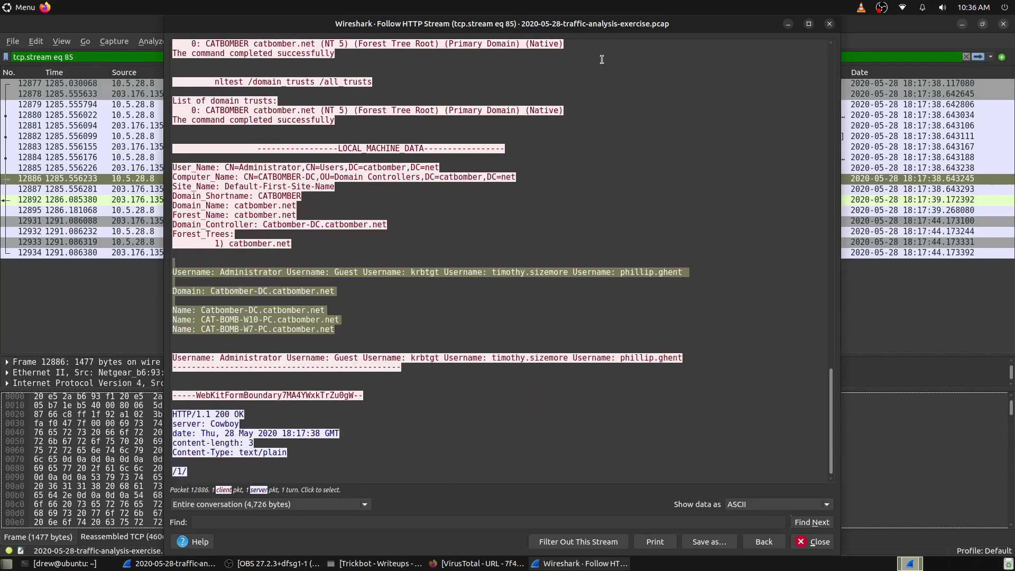
pyautogui.click(829, 23)
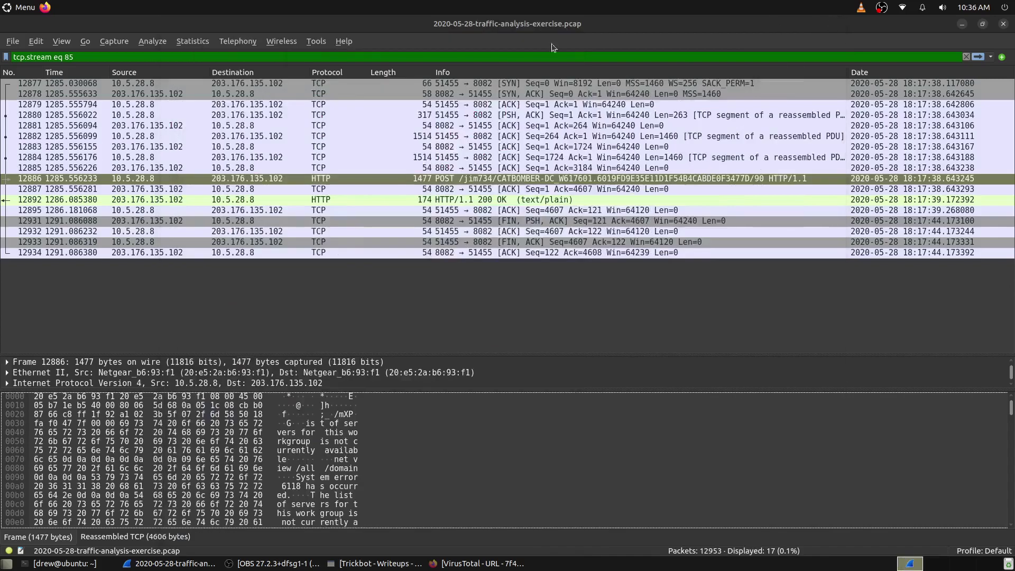
# - Reapply the http.request.method == POST filter and select POST packet 2256 sent to 203.176.135.102
pyautogui.tripleClick(130, 60)
pyautogui.write('http.request.method == POST')
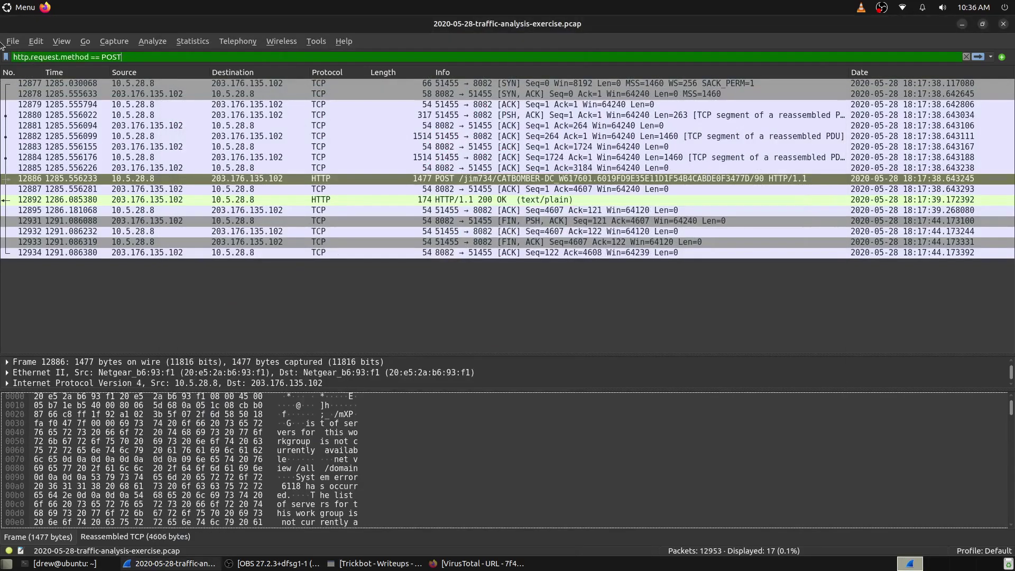
pyautogui.press('Return')
pyautogui.click(209, 117)
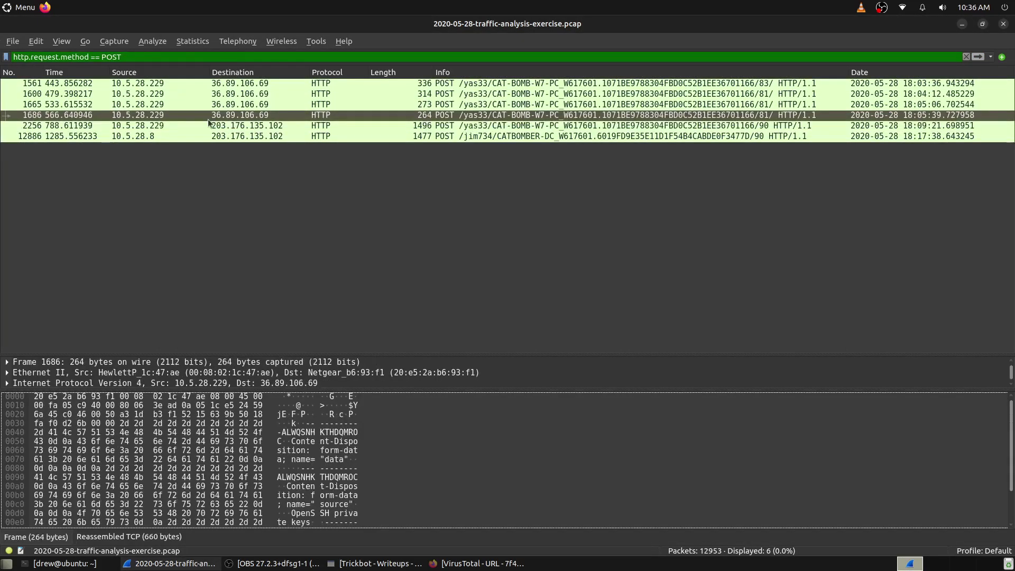
pyautogui.click(213, 127)
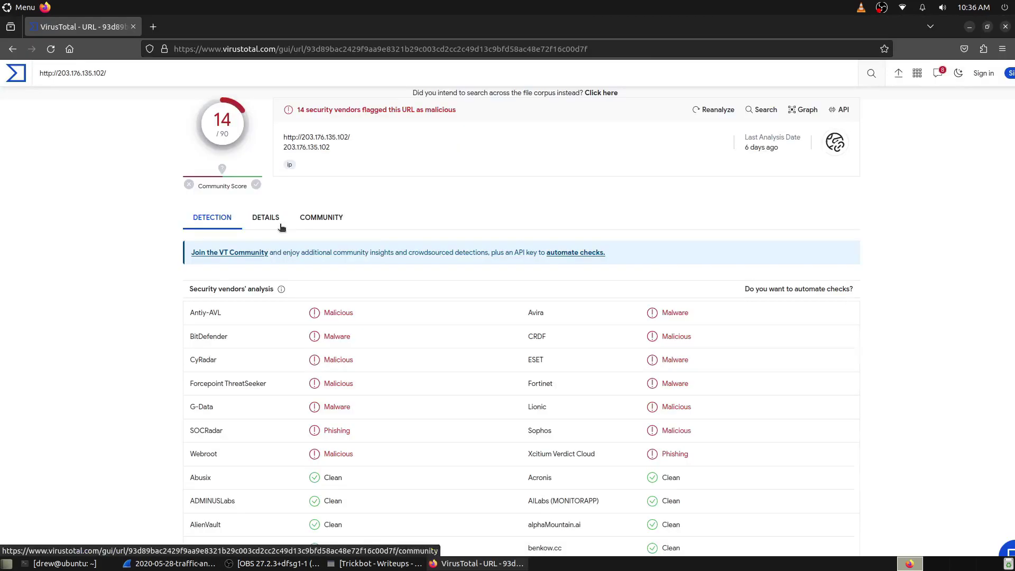
# - In VirusTotal's report for 203.176.135.102, check the "Tricky CnC ;)" graph in the community section and close the report
pyautogui.click(280, 225)
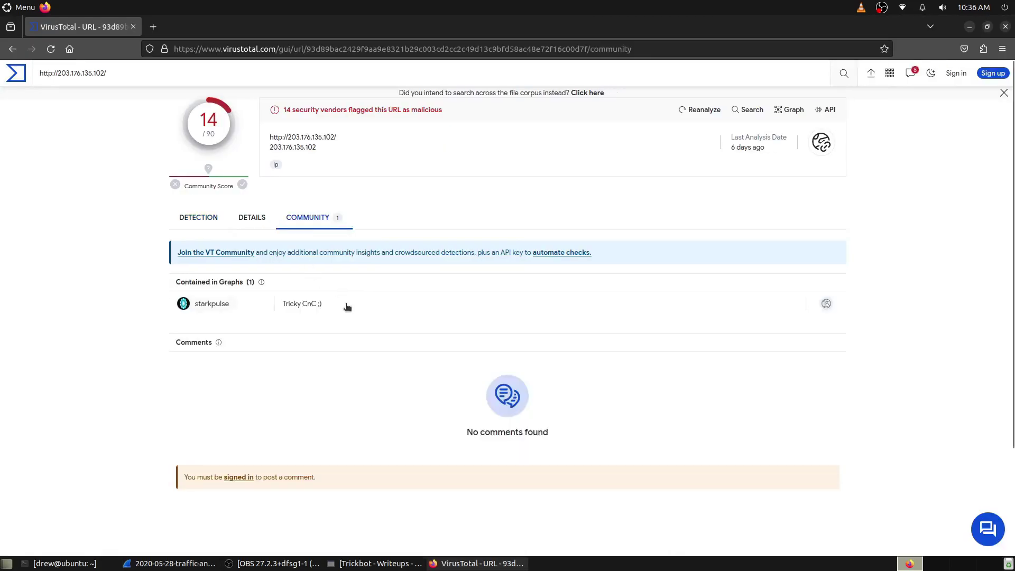
pyautogui.moveTo(347, 307); pyautogui.dragTo(279, 306)
pyautogui.click(279, 306)
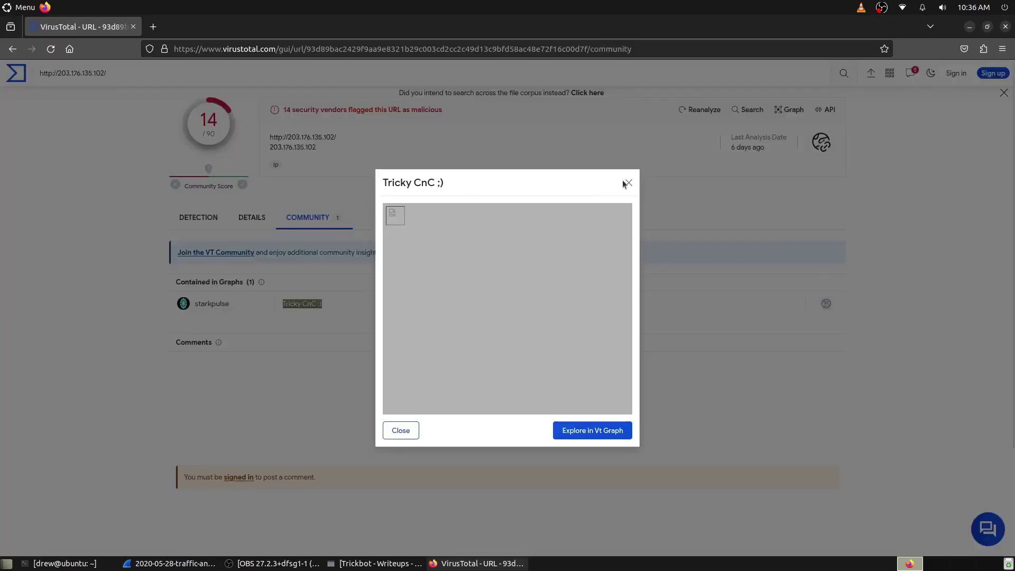
pyautogui.click(628, 181)
pyautogui.hotkey('ctrl', 'w')
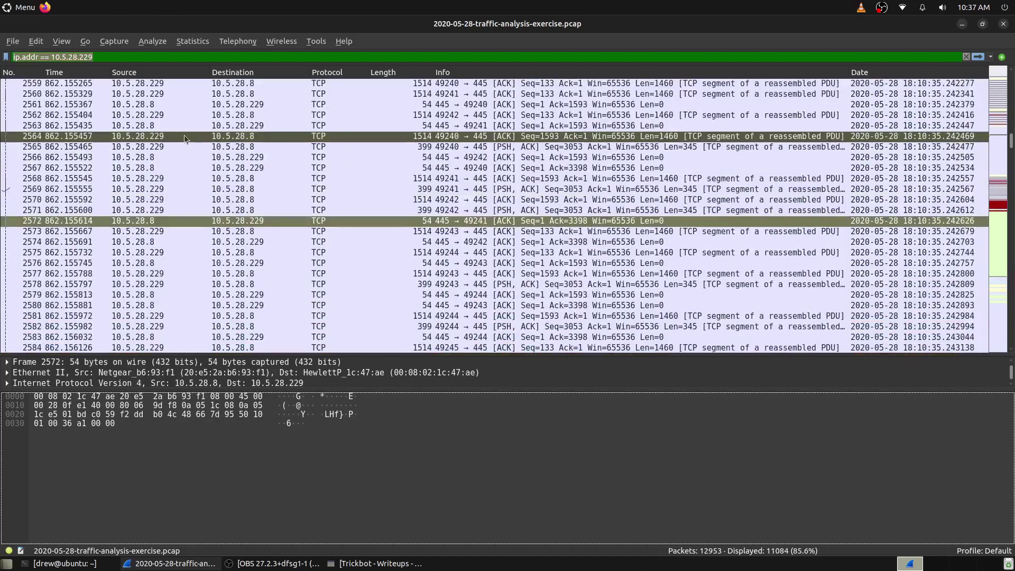